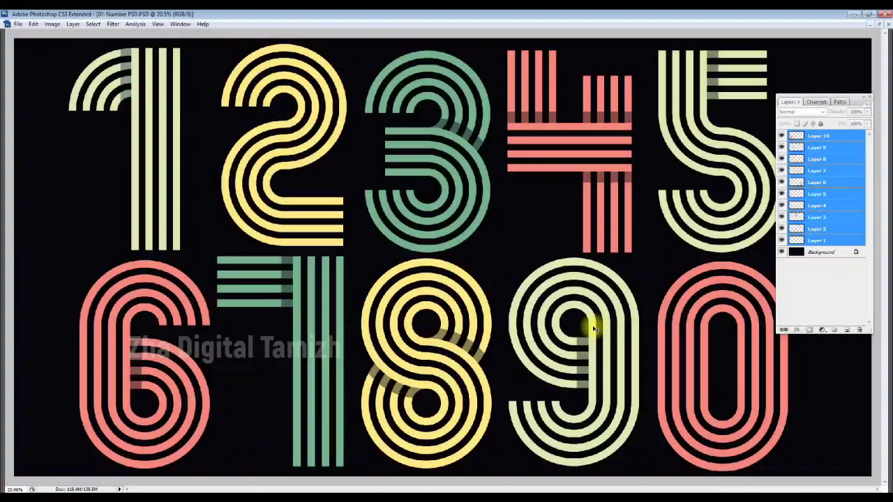
Pick the striped 9 and striped 2 digit layers in turn with the Move tool
right_click(594, 329)
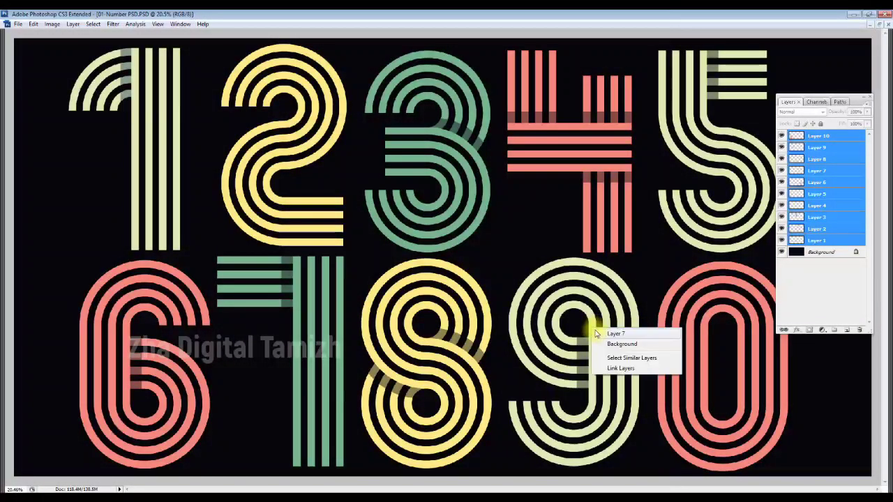
left_click(601, 332)
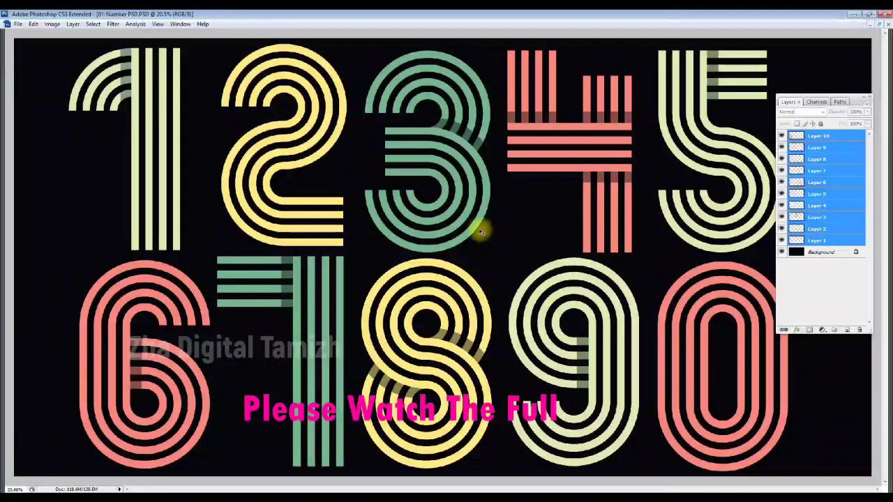
right_click(317, 220)
left_click(335, 222)
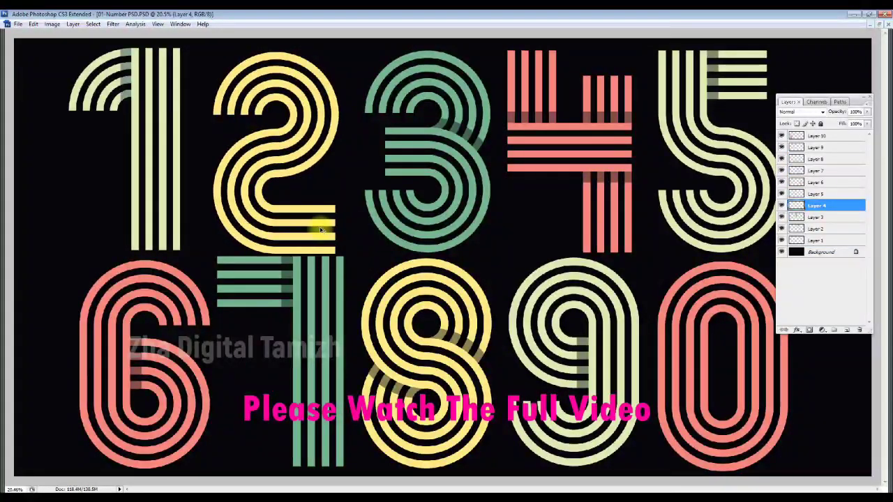
key("v")
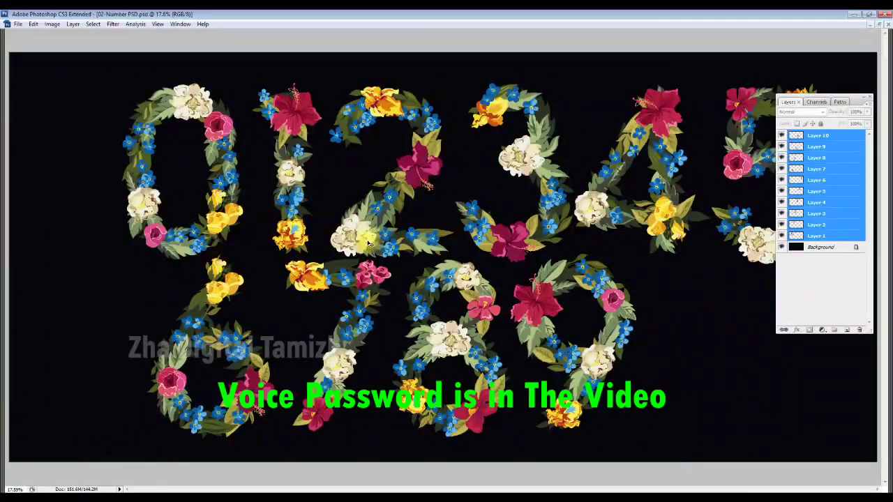
Move the floral 2 slightly up, pick another floral digit, then reselect all layers
right_click(369, 243)
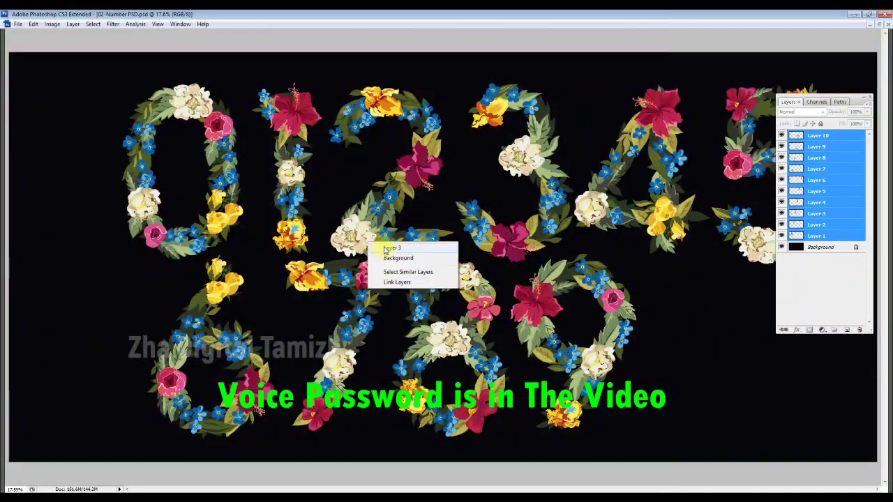
left_click(379, 246)
left_click_drag(379, 245, 384, 223)
right_click(433, 340)
left_click(453, 349)
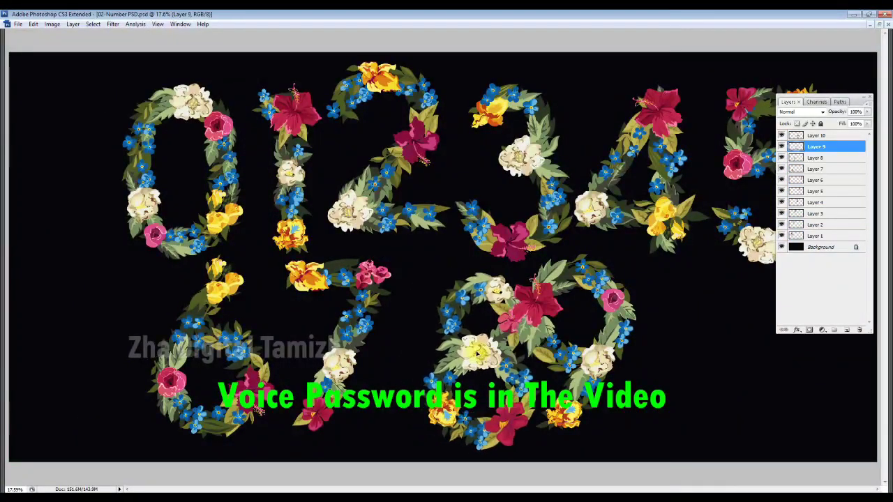
key("ctrl+alt+a")
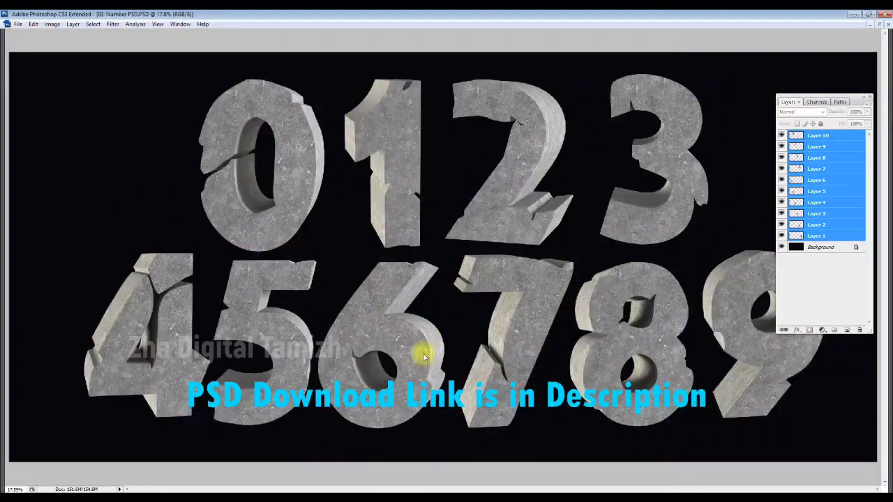
Nudge the stone 2 right and undo it, then shift the stone 8 left
right_click(423, 356)
left_click(432, 361)
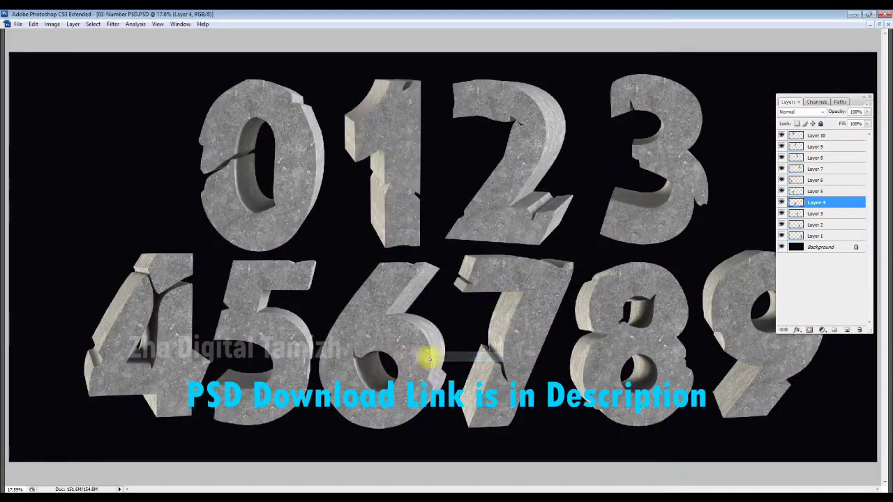
key("ctrl+alt+a")
right_click(507, 234)
left_click(513, 232)
left_click_drag(513, 232, 539, 230)
key("ctrl+z")
key("ctrl+alt+a")
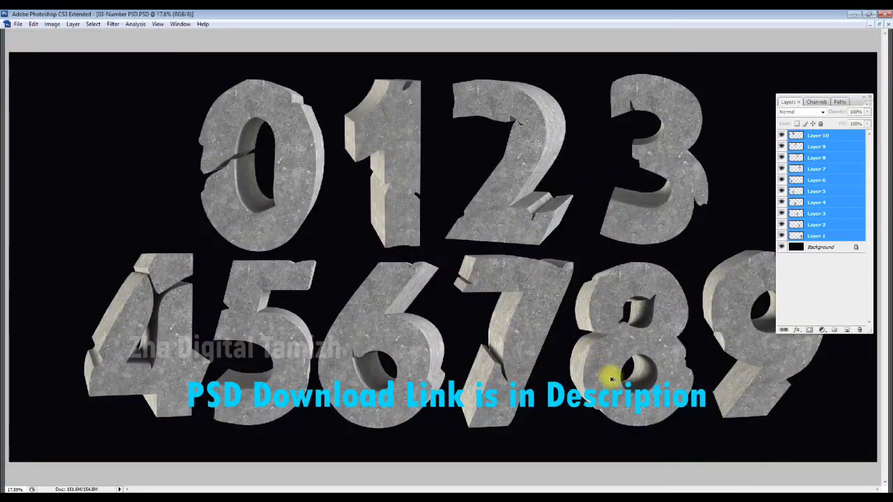
right_click(607, 375)
left_click(614, 381)
left_click_drag(618, 379, 605, 380)
key("ctrl+alt+a")
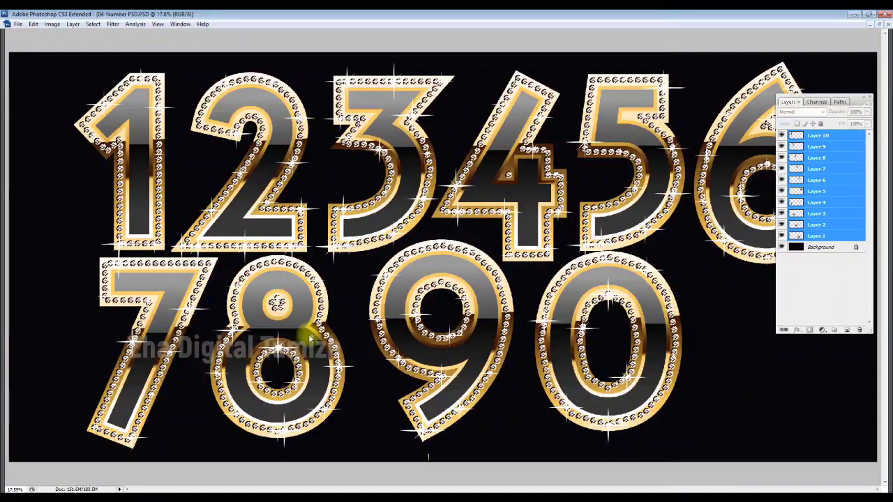
Try moving the locked Background in the gold-digit file and dismiss the warning
right_click(310, 337)
left_click(318, 343)
key("ctrl+alt+a")
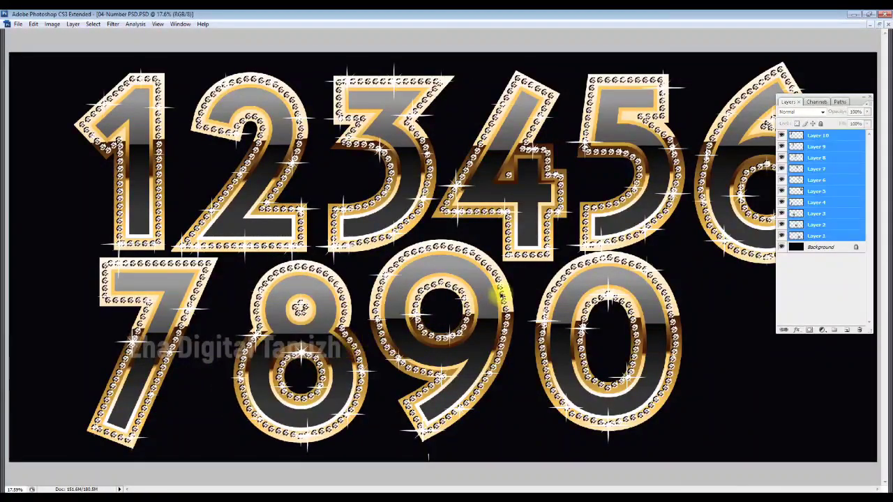
right_click(492, 293)
left_click(492, 308)
left_click_drag(492, 307, 494, 295)
key("Return")
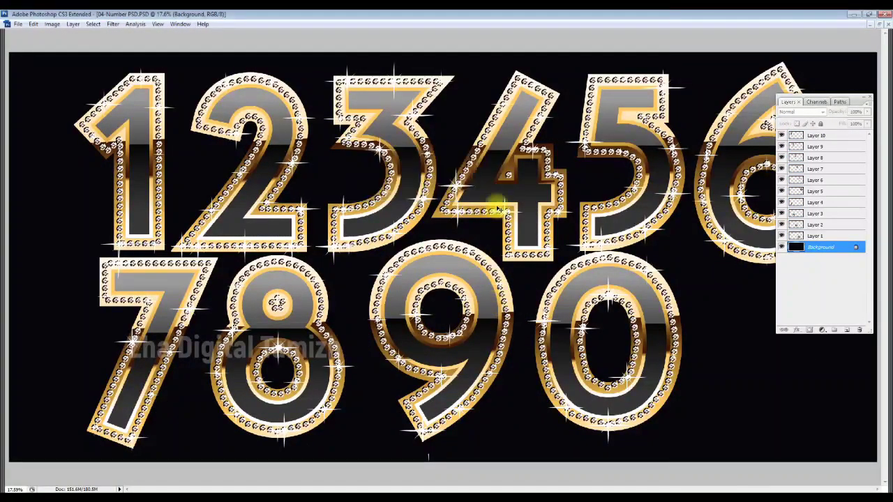
Move the gold 4 on Layer 7 down, then undo it
right_click(522, 201)
left_click(531, 231)
left_click_drag(531, 215, 534, 232)
key("ctrl+z")
key("ctrl+alt+a")
Move the gold 9 down and back, then select the gold 0 on Layer 1
right_click(490, 329)
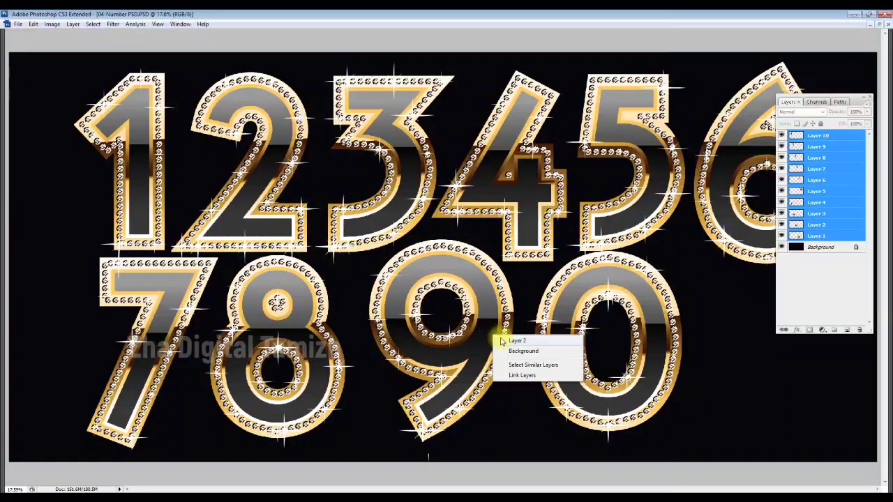
left_click(504, 339)
left_click_drag(498, 340, 498, 359)
key("ctrl+alt+a")
key("ctrl+z")
right_click(556, 348)
left_click(595, 352)
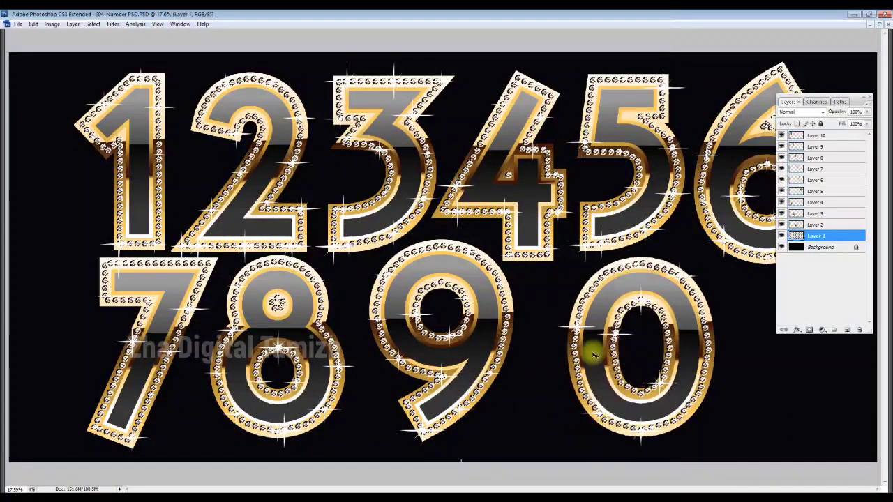
key("ctrl+alt+a")
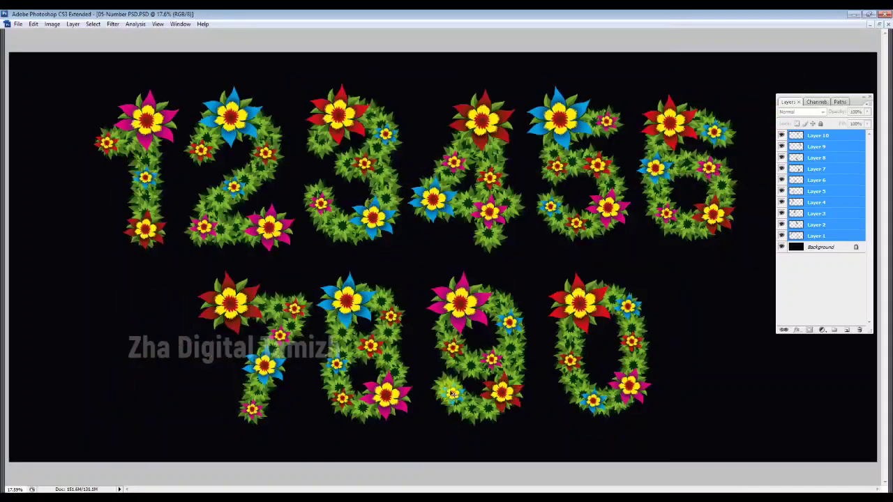
Move the flower 7 (Layer 5) and flower 8 (Layer 6) to the left
right_click(283, 338)
left_click(307, 343)
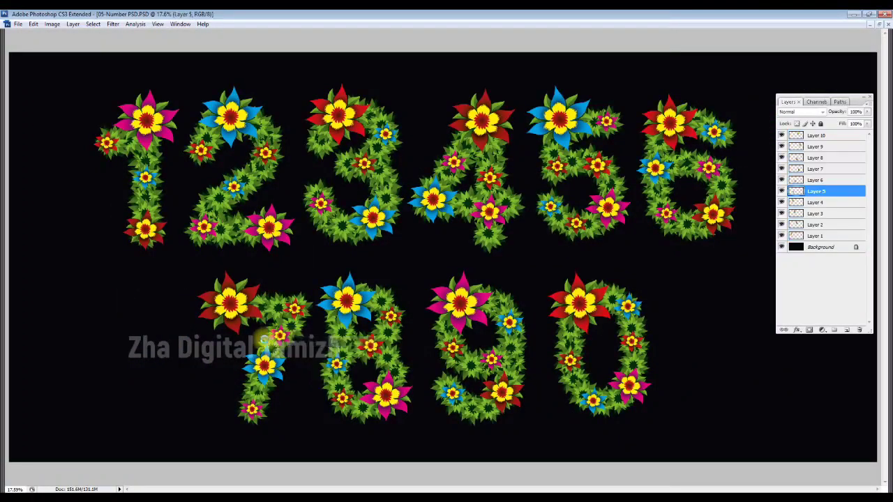
left_click_drag(307, 343, 279, 344)
right_click(388, 352)
left_click(406, 352)
left_click_drag(412, 318, 384, 321)
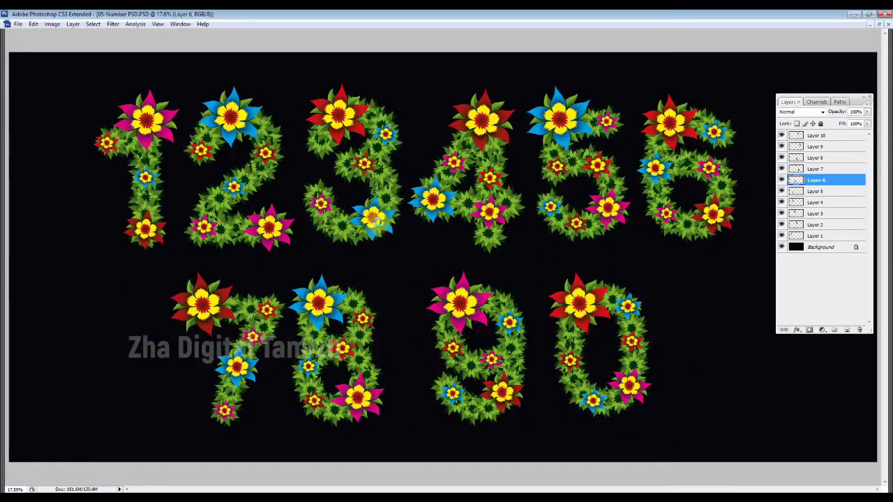
Nudge the flower 3 up-right and the flower 5 down-right
right_click(375, 222)
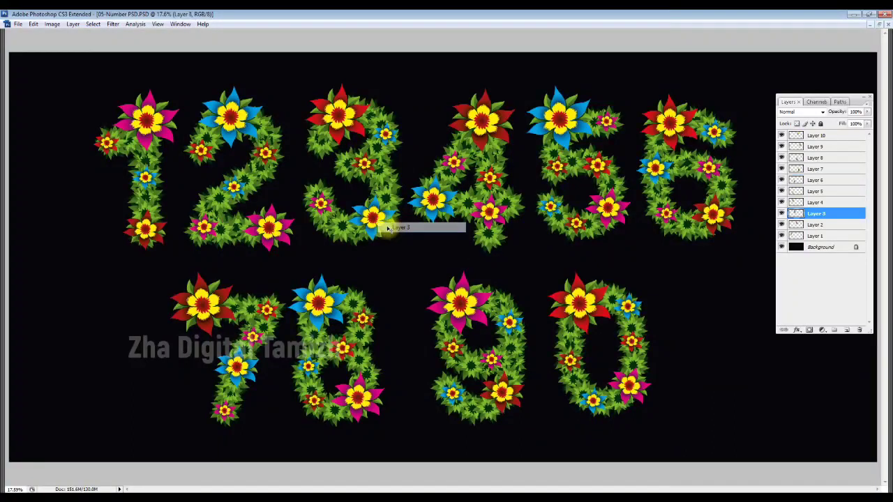
left_click(394, 224)
left_click_drag(391, 222, 394, 218)
right_click(570, 233)
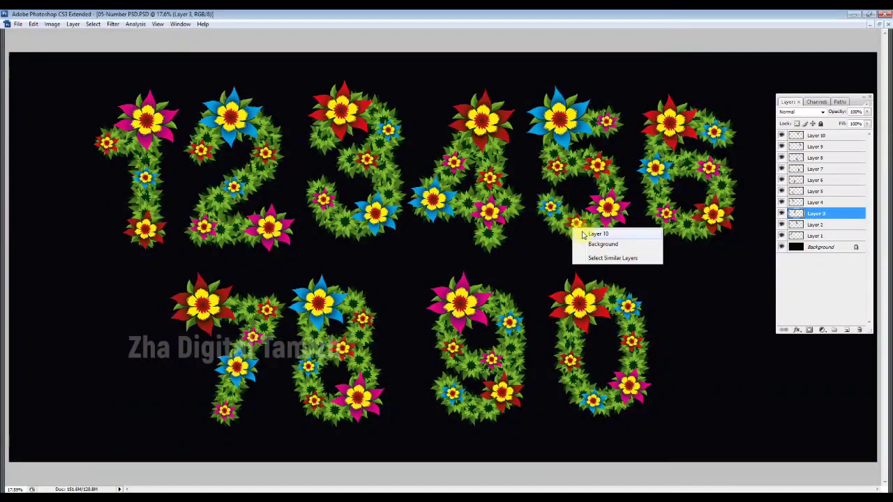
left_click(585, 225)
left_click_drag(580, 230, 584, 237)
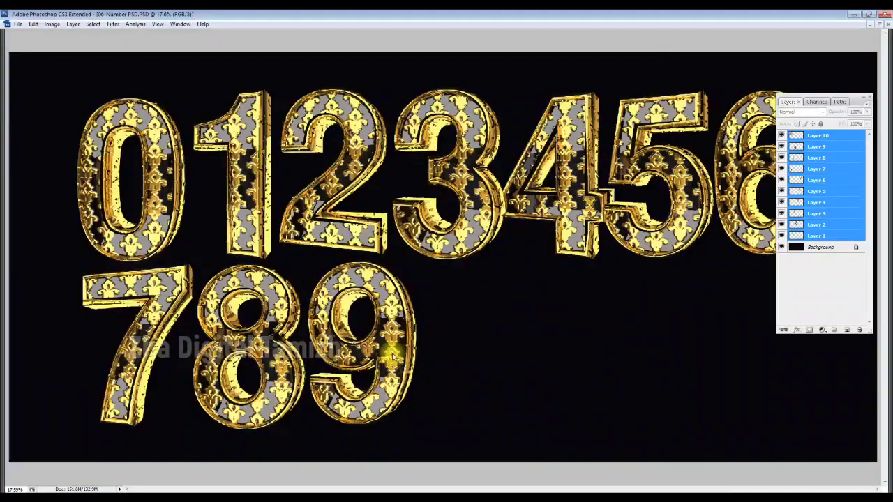
Move the ornate 9 and the ornate 8 (Layer 8) to the right
right_click(385, 343)
left_click(395, 347)
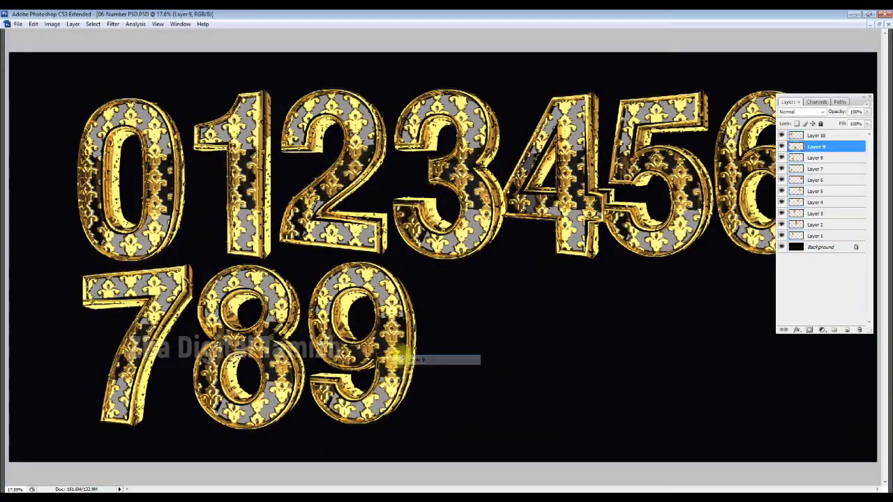
left_click_drag(395, 352, 482, 358)
right_click(339, 355)
left_click(349, 360)
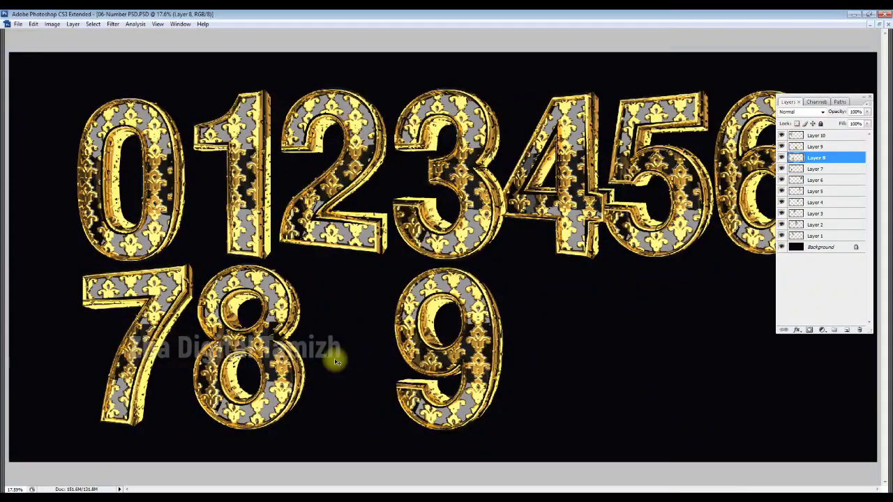
right_click(295, 361)
left_click(289, 364)
left_click_drag(290, 364, 354, 364)
Move the ornate 7 on Layer 7 to the right
right_click(284, 353)
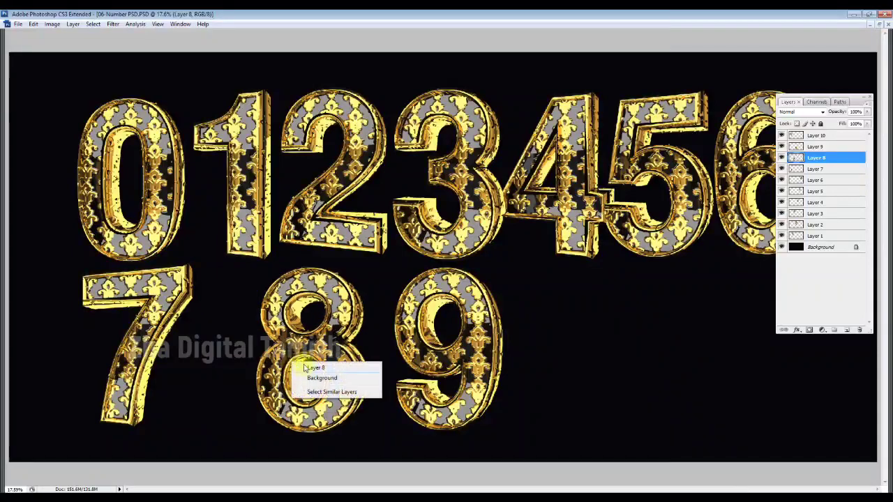
left_click(293, 368)
right_click(175, 296)
left_click(184, 302)
left_click_drag(174, 296, 221, 298)
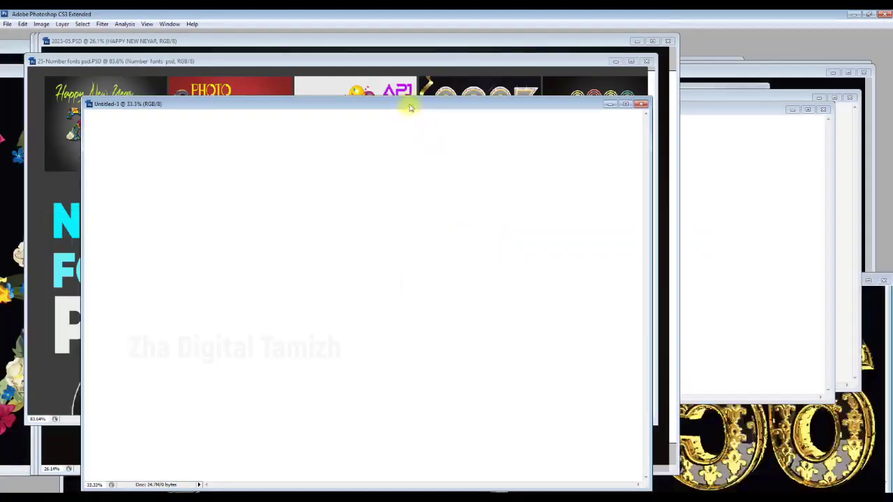
Drag the stone 0, 2 and 3 into Untitled-3, duplicate the 2, and arrange 2023
key("ctrl+Tab")
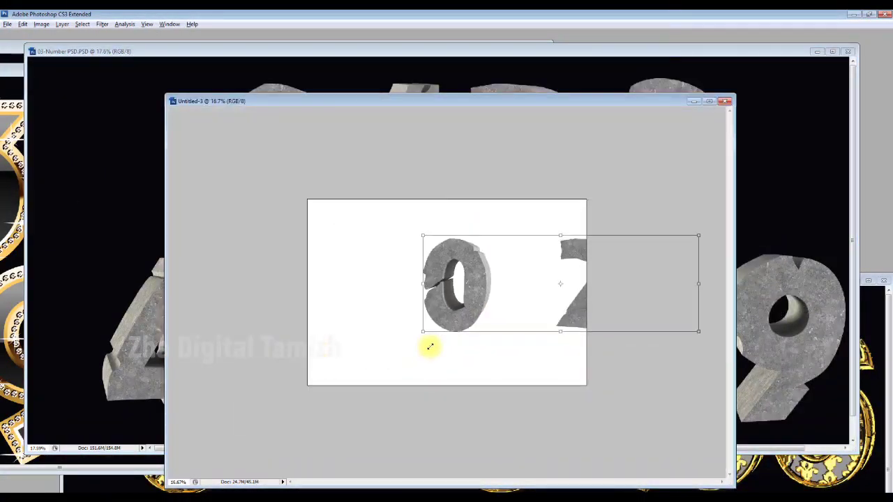
mouse_move(667, 231)
left_mouse_down()
mouse_move(499, 322)
mouse_move(369, 289)
left_mouse_up()
right_click(369, 289)
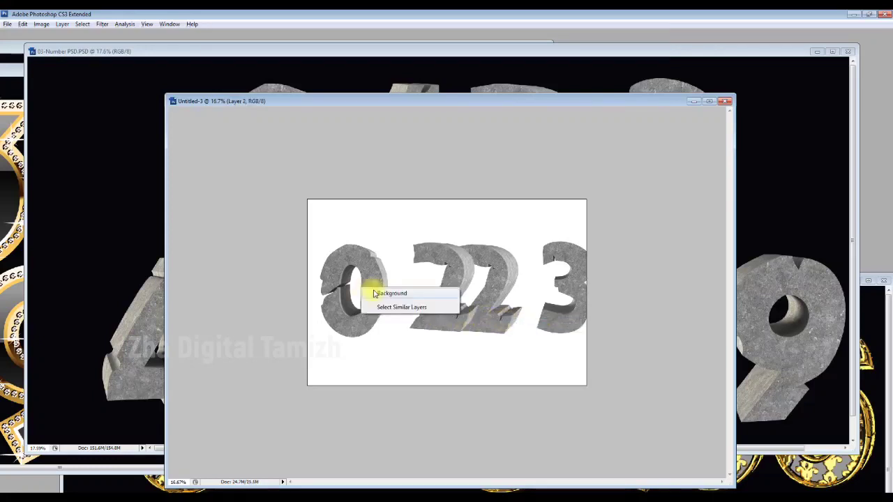
left_click_drag(474, 293, 524, 285)
left_click_drag(435, 293, 397, 309)
left_click_drag(570, 328, 494, 279)
Resize all the 2023 digit layers together with Free Transform
key("f")
key("F7")
key("ctrl+t")
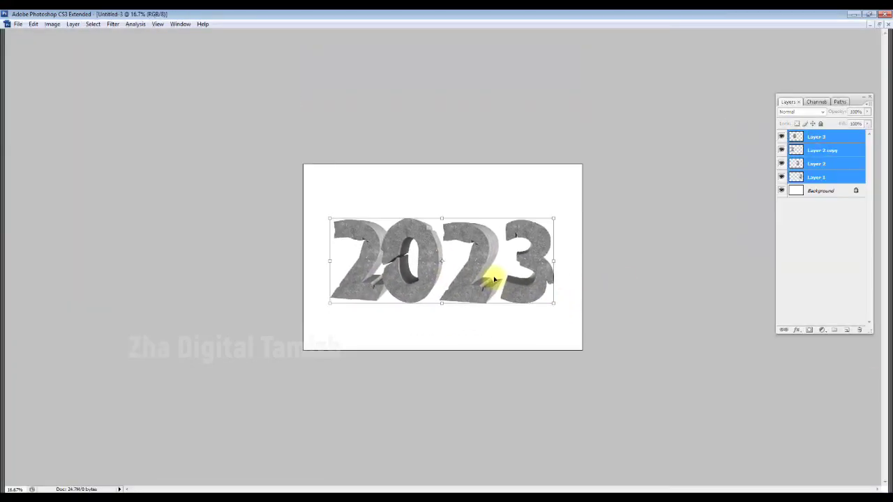
key("Return")
key("ctrl+0")
Select the 0 digit's layer and colourize it blue with Hue/Saturation
left_click(534, 369)
left_click(285, 365)
left_click(515, 399)
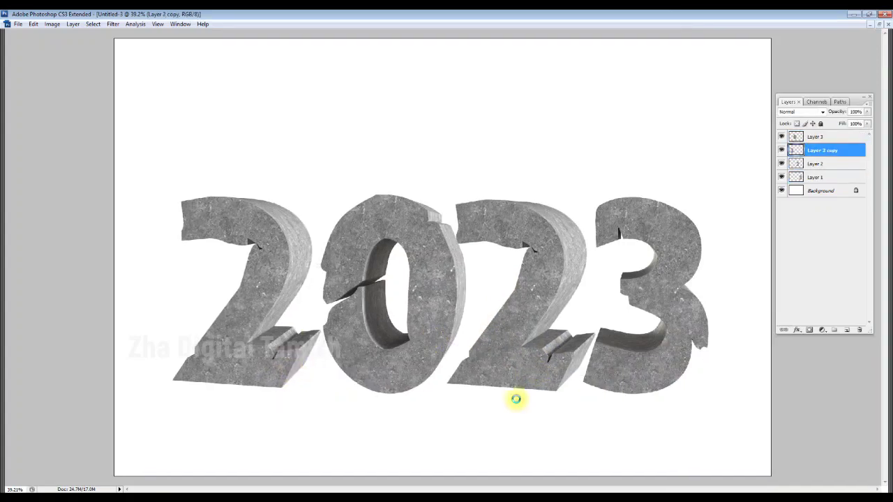
left_click(642, 353)
left_click(663, 288, "shift")
key("ctrl+u")
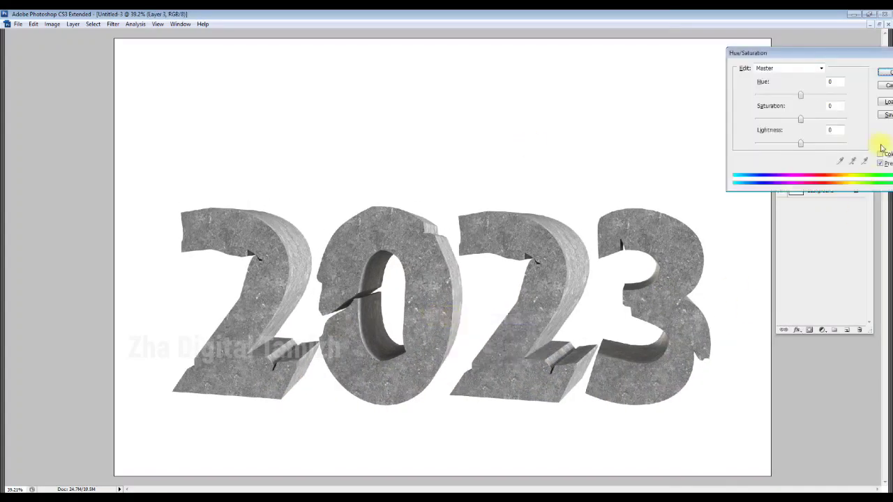
left_click(880, 154)
Colourize the second 2 (Layer 2 copy) red
right_click(556, 302)
left_click(568, 309)
key("ctrl+u")
left_click(880, 153)
mouse_move(791, 118)
left_mouse_down()
mouse_move(827, 120)
mouse_move(779, 95)
left_mouse_up()
key("Return")
left_click(288, 299)
Colourize the first 2 green and begin recolouring the 3
key("ctrl+u")
mouse_move(802, 120)
left_mouse_down()
mouse_move(774, 120)
mouse_move(764, 94)
mouse_move(827, 120)
left_mouse_up()
key("Return")
key("ctrl+m")
left_click(833, 265)
key("ctrl+u")
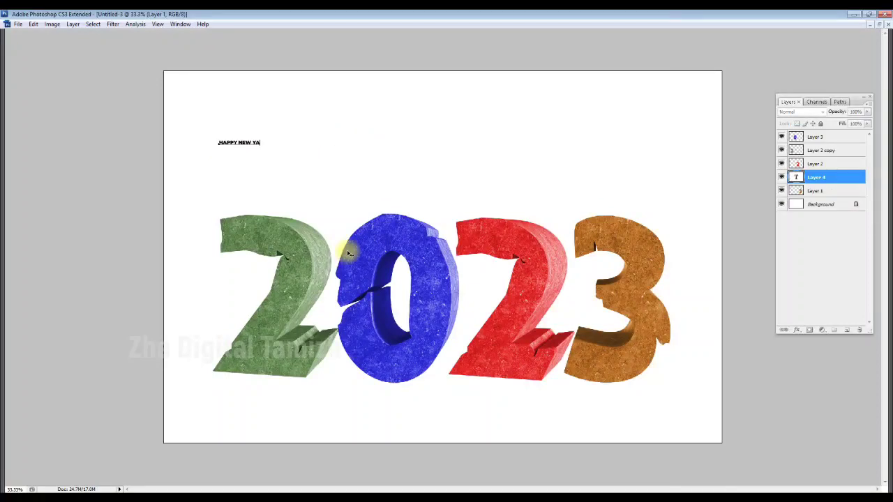
Try heading fonts, switching from MrRafkin to Arthia
double_click(243, 143)
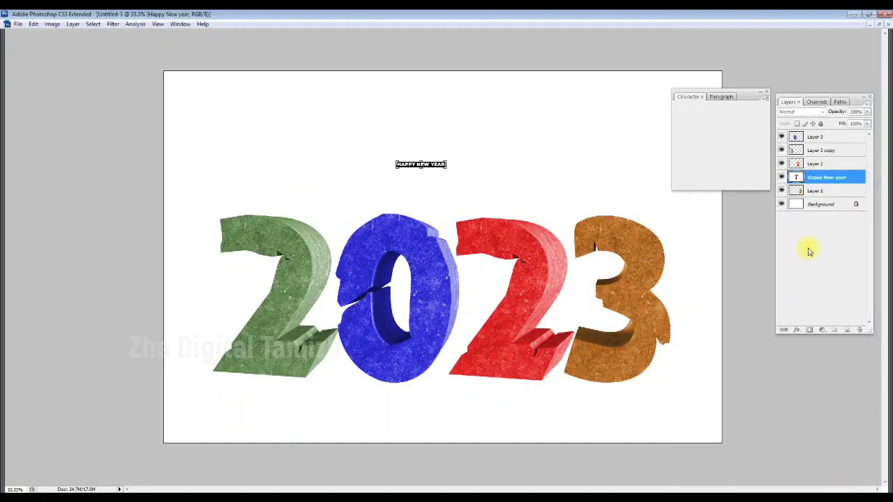
left_click(725, 108)
left_click(845, 303)
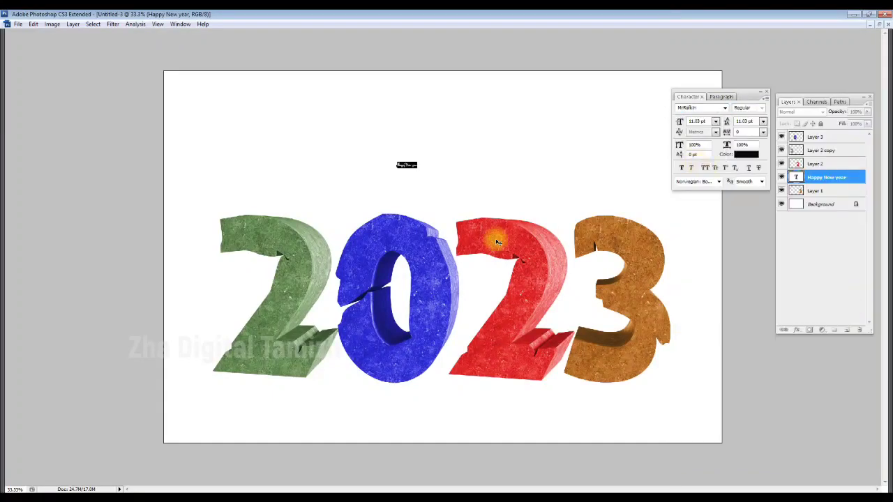
key("ctrl+a")
left_click(725, 108)
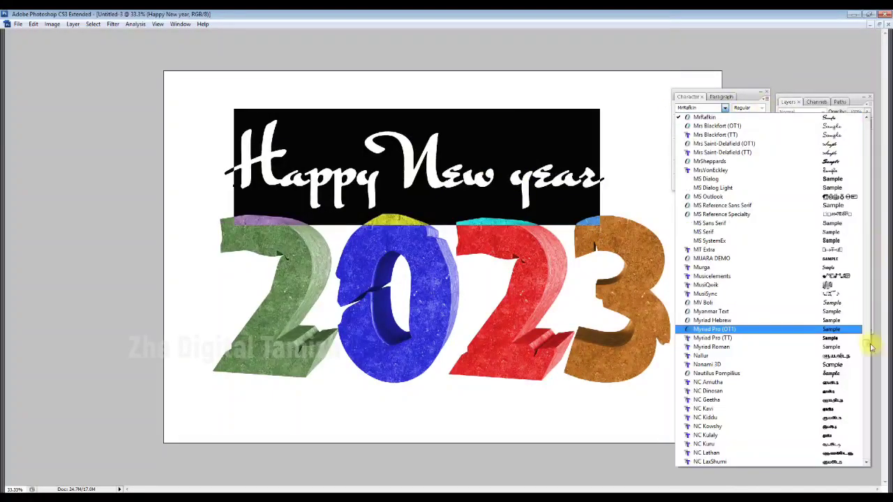
scroll(817, 349, "up", 10)
scroll(877, 153, "up", 5)
scroll(847, 167, "up", 5)
left_click(846, 175)
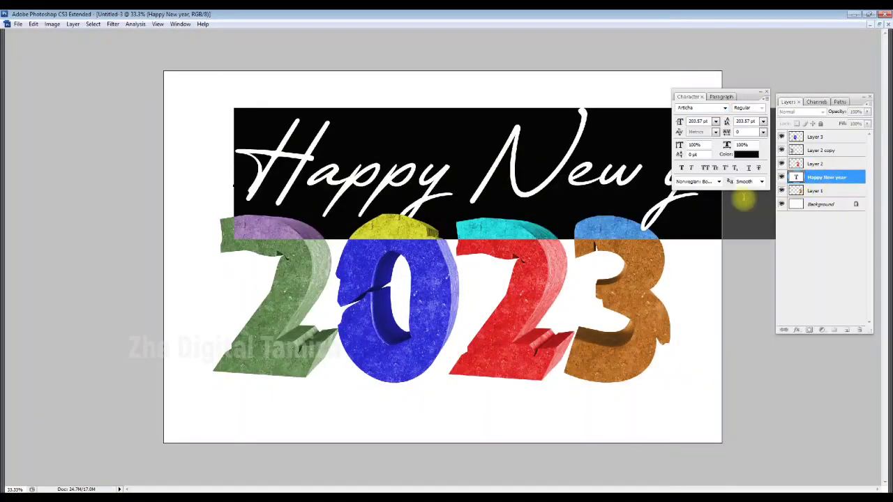
Scale the heading to about 116 pt and place it above 2023
key("ctrl+Return")
left_click_drag(166, 227, 279, 230)
left_click_drag(406, 166, 372, 190)
key("Return")
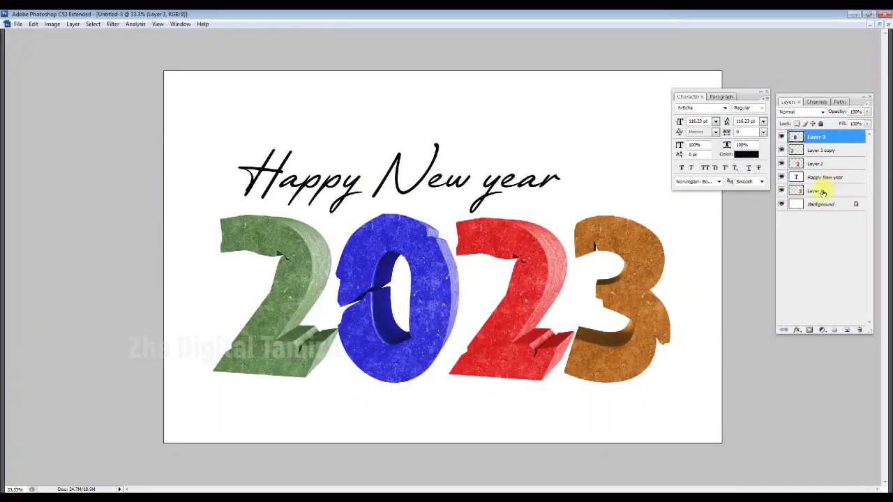
left_click(824, 193, "shift")
key("Tab")
scroll(580, 261, "up", 3)
left_click_drag(580, 261, 399, 247)
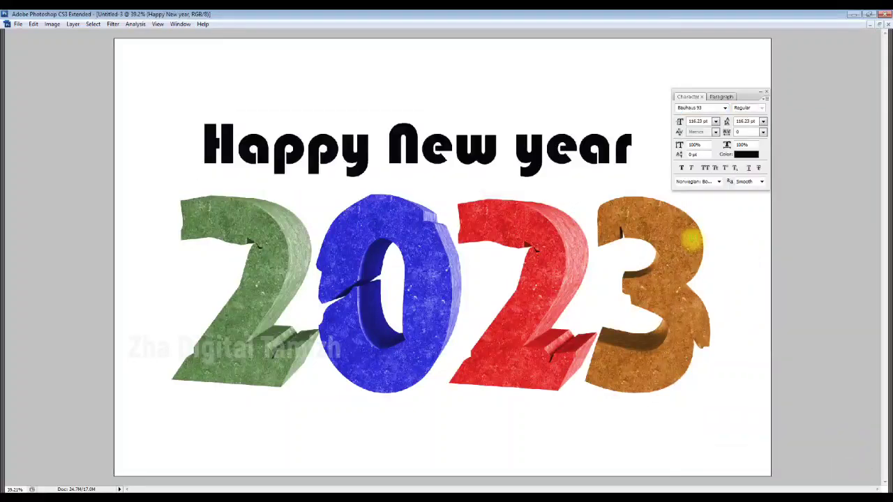
Make the heading dark navy in the Alien Encounters font
left_click(742, 154)
key("Return")
left_click(725, 107)
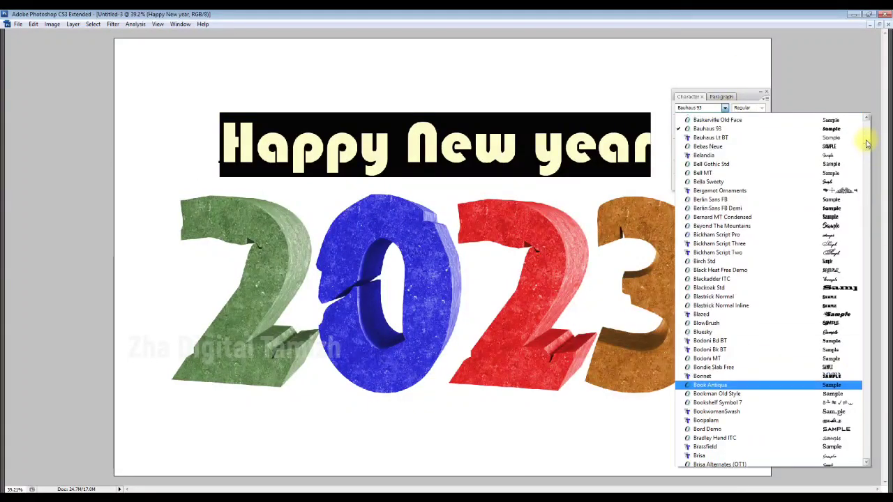
left_click_drag(867, 139, 869, 114)
left_click(702, 338)
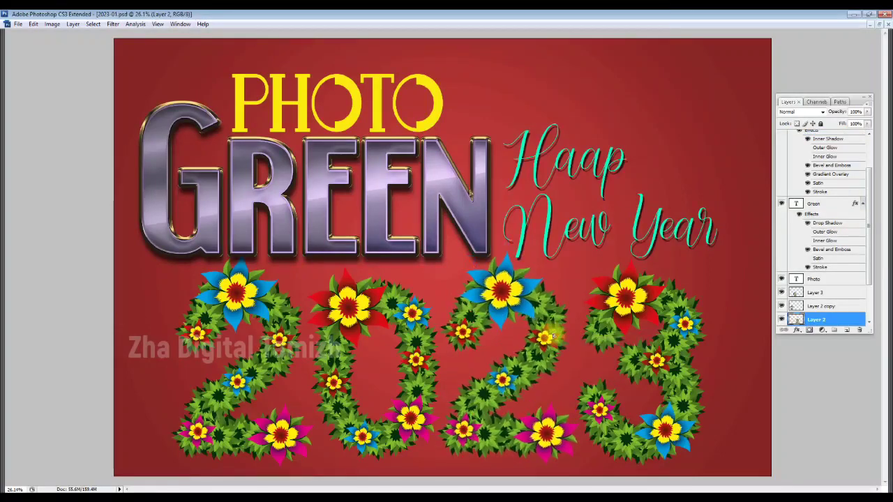
Select the Haap New Year layer in 2023-01.psd, then open 07-Number PSD.PSD
key("alt+shift+]")
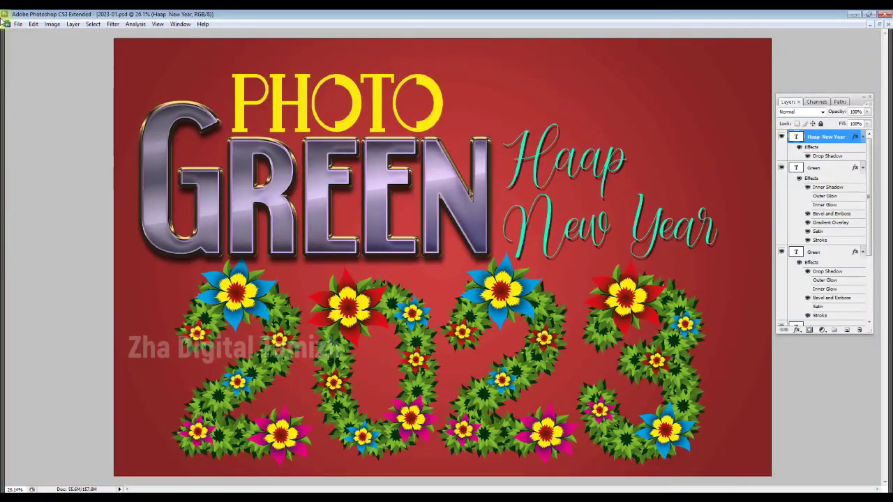
left_click(18, 25)
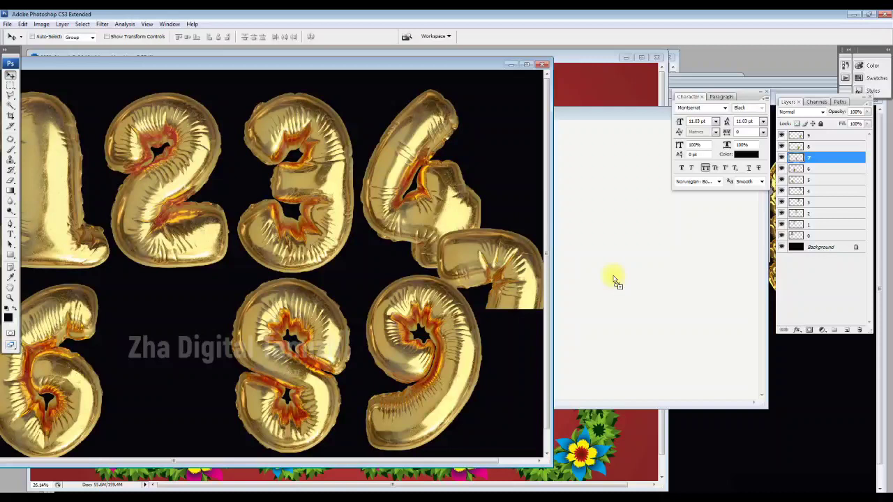
Bring the gold balloon 7 into the banner, delete the TH text and set 72 pt type
left_click_drag(614, 280, 293, 303)
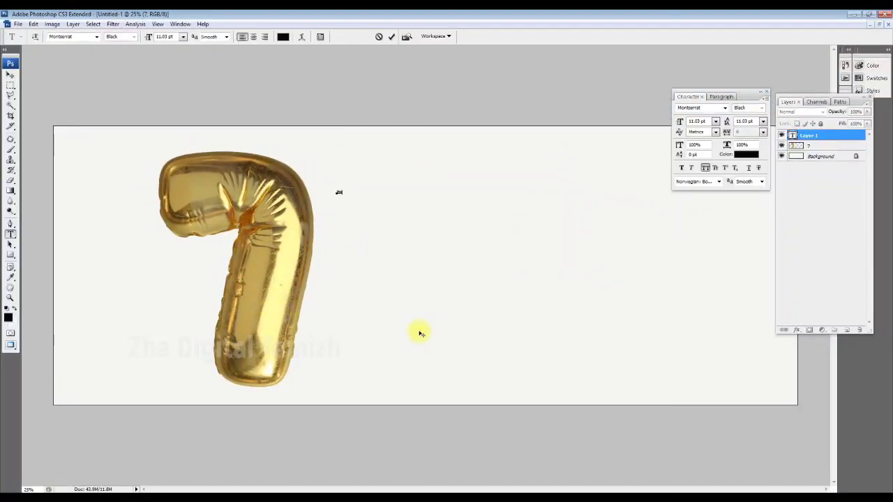
key("ctrl+t")
key("Return")
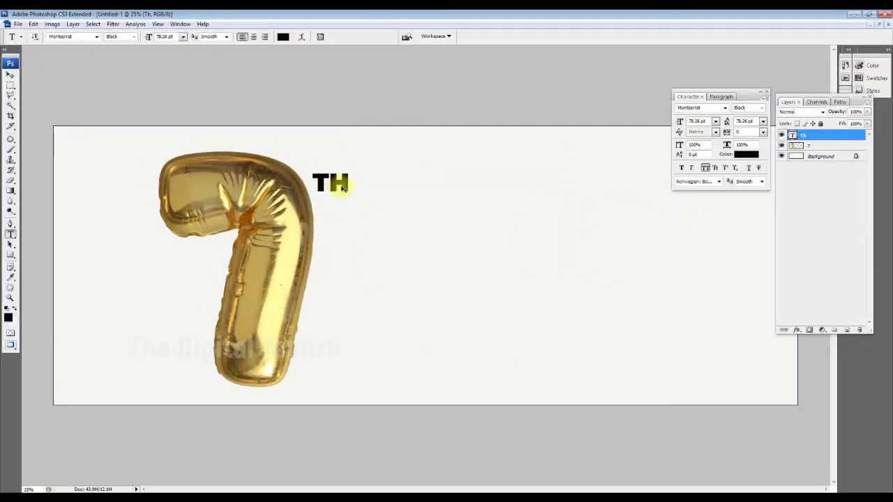
key("Delete")
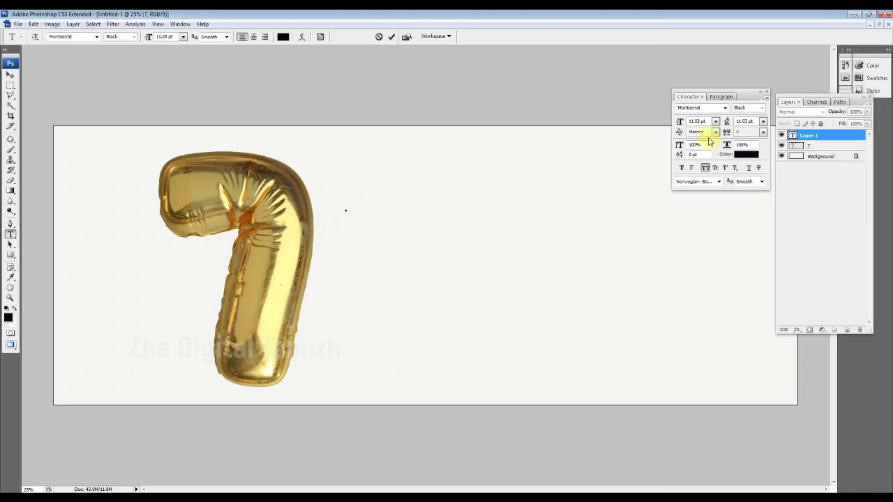
left_click(715, 121)
left_click(705, 281)
Try script fonts for March, including Anisha, and settle on Autography
key("ctrl+a")
left_click(724, 108)
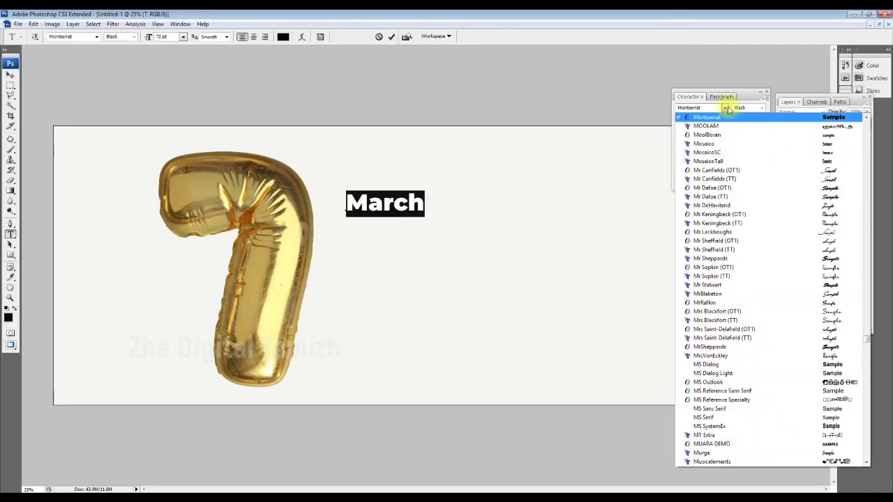
left_click(725, 107)
left_click_drag(865, 358, 890, 111)
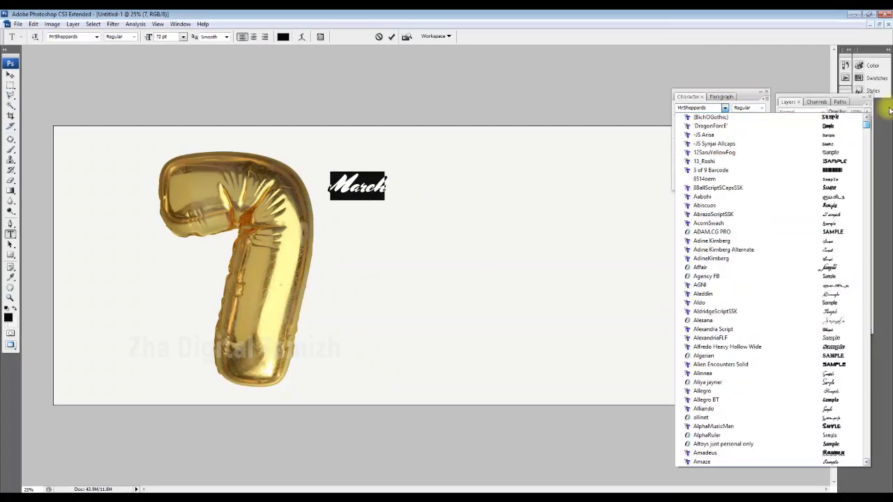
left_click(860, 381)
left_click(725, 107)
left_click(837, 320)
left_click(724, 107)
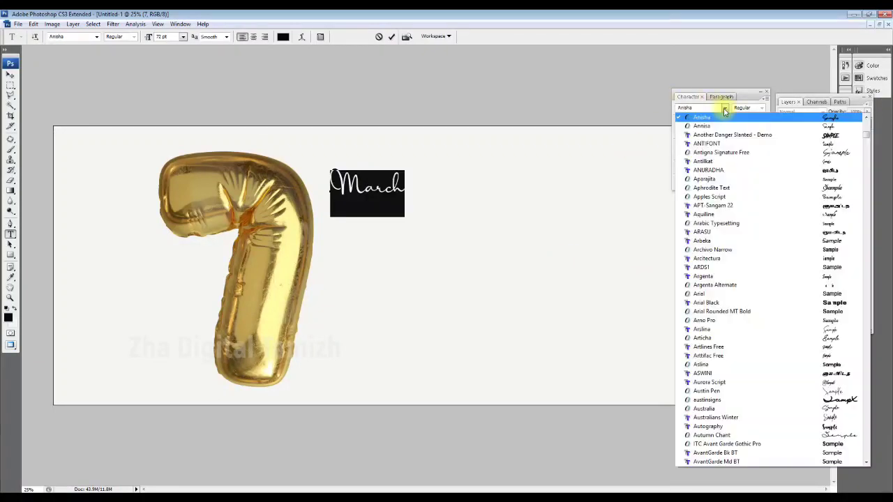
left_click(837, 413)
Duplicate March into a 2023 line in Avenir LT Std 95 Black, placed just under March
left_click_drag(380, 204, 484, 295)
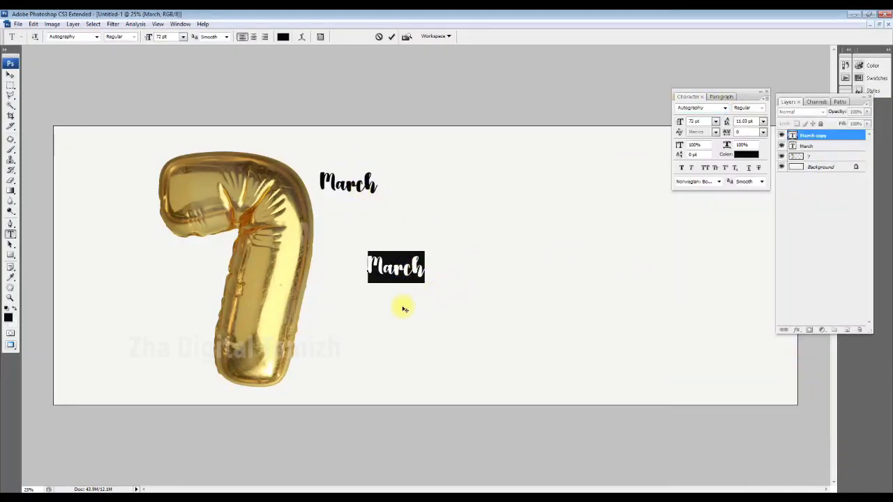
type("2023")
left_click(724, 108)
left_click(802, 193)
left_click_drag(426, 303, 378, 244)
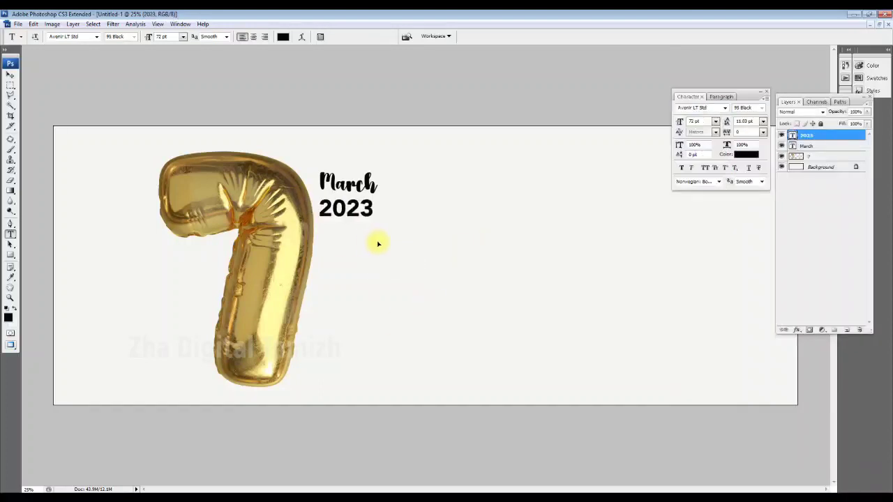
Enlarge Birthday to about 210 pt, make it all capitals and colour it dark navy
mouse_move(455, 291)
left_mouse_down()
mouse_move(590, 346)
mouse_move(548, 275)
left_mouse_up()
double_click(634, 255)
left_click(705, 168)
left_click(745, 154)
left_click(773, 355)
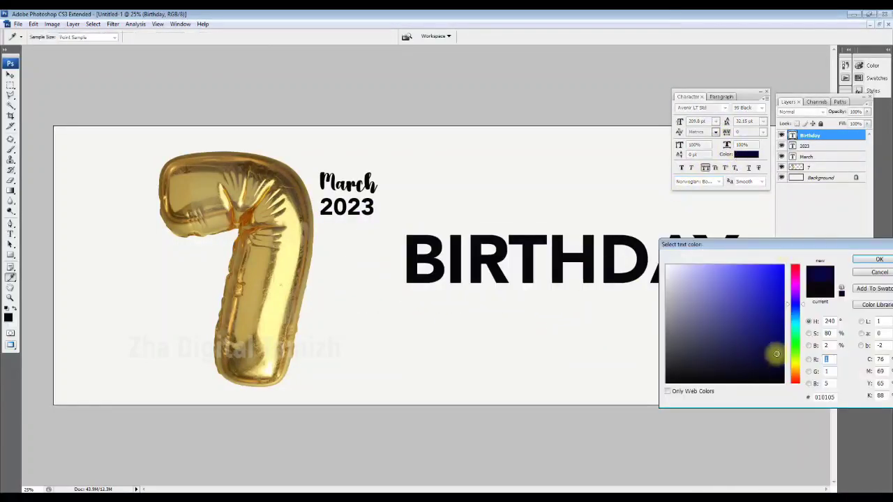
left_click(878, 259)
left_click(10, 75)
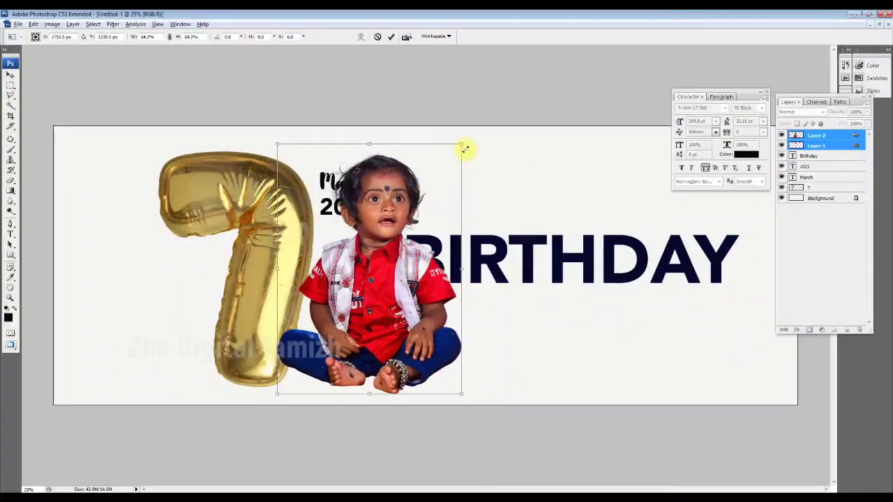
Commit the child photo resize and shift BIRTHDAY about 35 px right
key("Return")
key("Tab")
left_click(607, 275)
left_click_drag(460, 296, 485, 296)
left_click(340, 171)
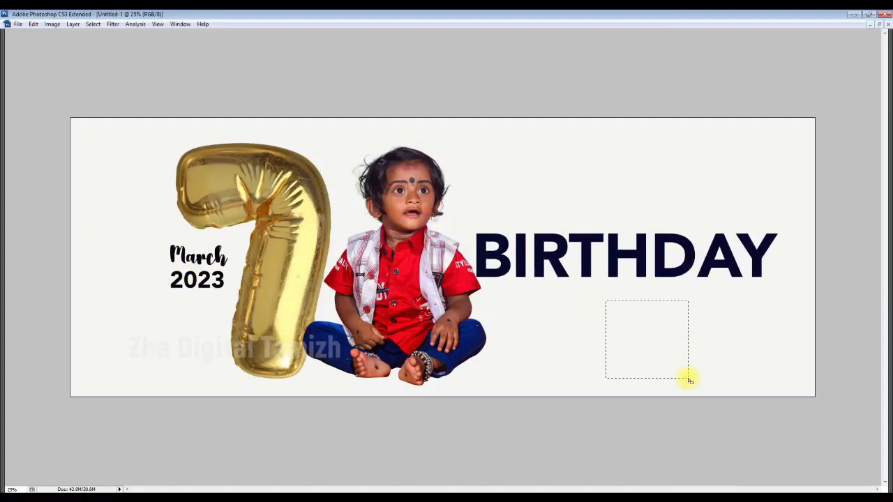
Fill a square selection with black, duplicate it and rotate the copy 45° into a diamond
key("alt+BackSpace")
key("ctrl+j")
left_click_drag(754, 339, 705, 175)
key("ctrl+t")
mouse_move(677, 259)
left_mouse_down()
mouse_move(768, 224)
mouse_move(685, 183)
left_mouse_up()
key("Return")
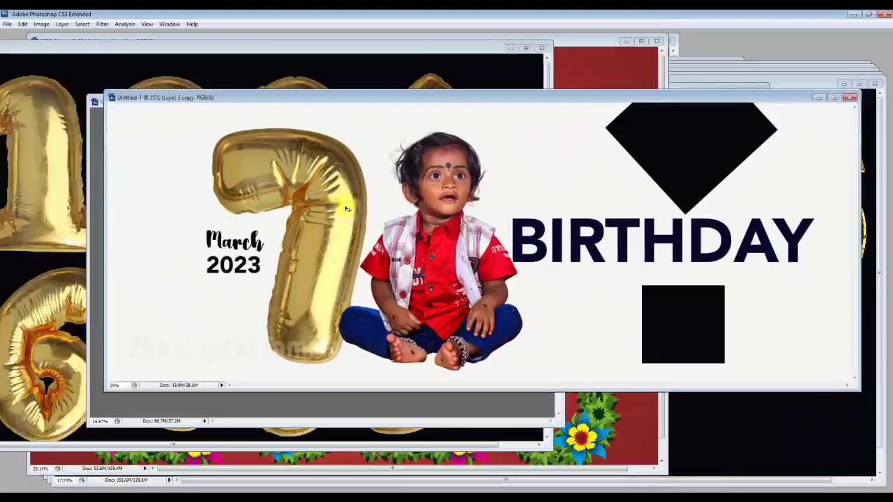
Copy the gold-diamond 4 into the birthday banner where the old number was
key("ctrl+minus")
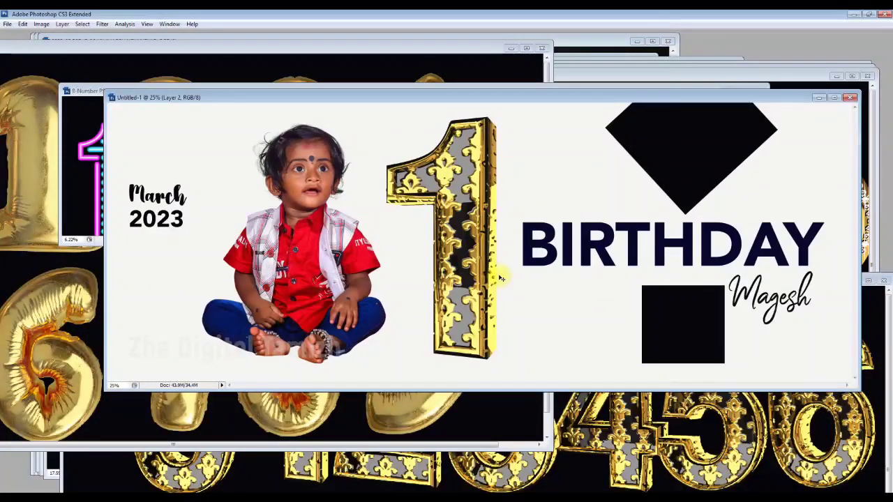
left_click(55, 466)
mouse_move(579, 233)
left_mouse_down()
mouse_move(617, 266)
mouse_move(418, 255)
left_mouse_up()
key("f")
Move the child's photo left and scale it up
left_click_drag(269, 324, 240, 321)
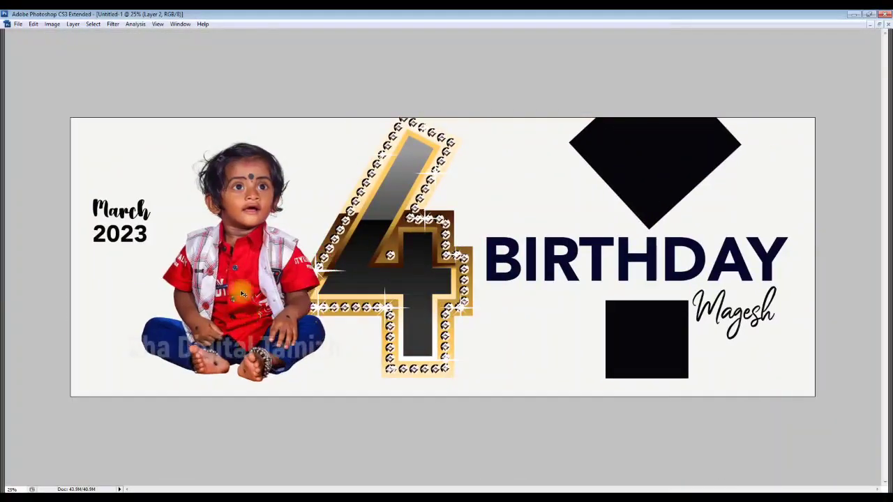
mouse_move(120, 222)
left_mouse_down()
mouse_move(533, 342)
mouse_move(520, 314)
left_mouse_up()
key("ctrl+t")
left_click_drag(279, 362, 308, 391)
key("Return")
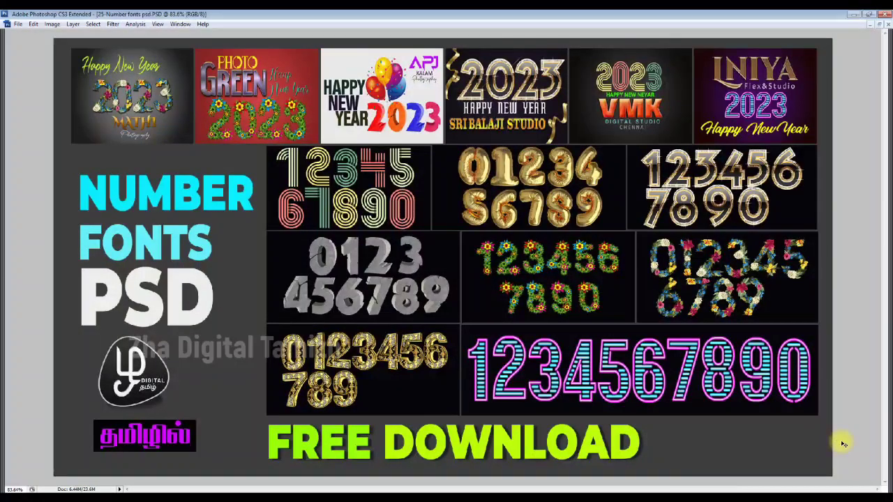
Show the 25-Number fonts PSD preview, dismiss the move error, and open Computer from the Start menu
left_click(842, 443)
key("Return")
key("super")
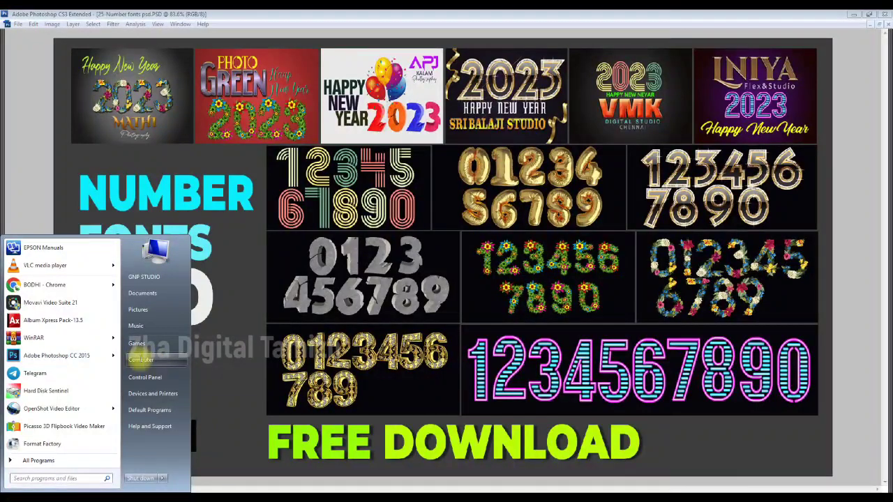
left_click(141, 360)
Maximize the Computer window, go to Downloads and select the 25-Number Fonts archive
double_click(340, 55)
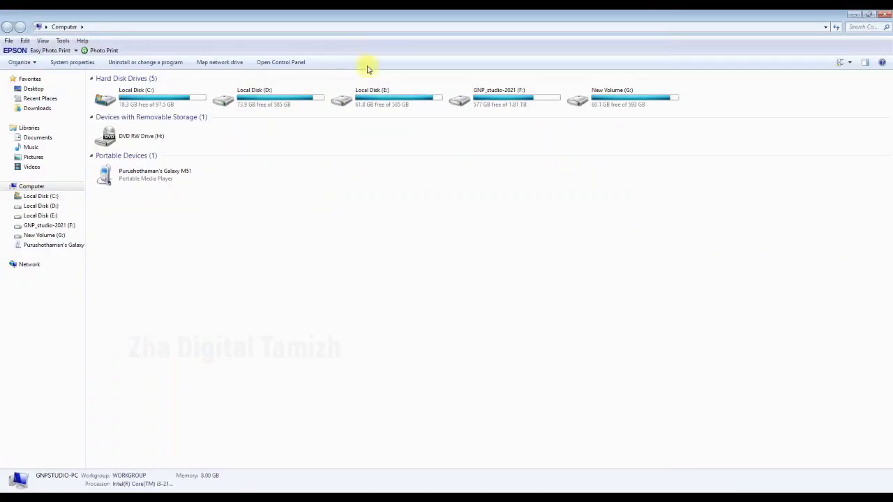
left_click(39, 109)
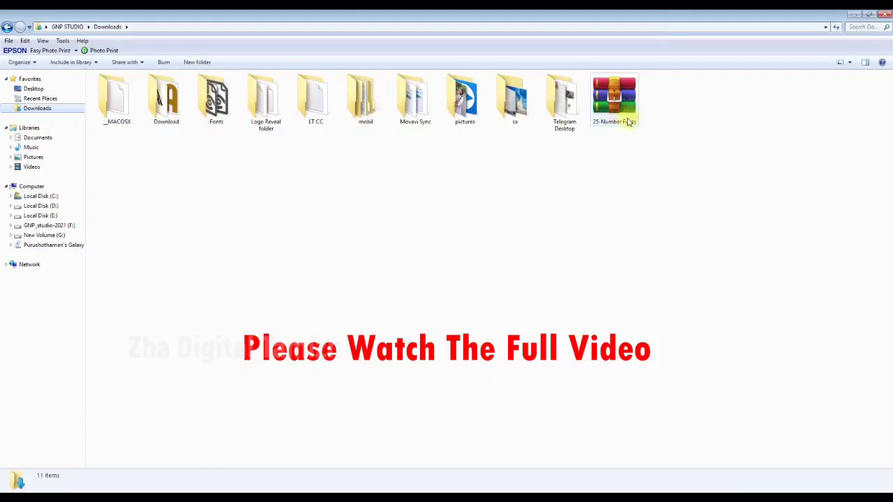
left_click_drag(618, 115, 628, 188)
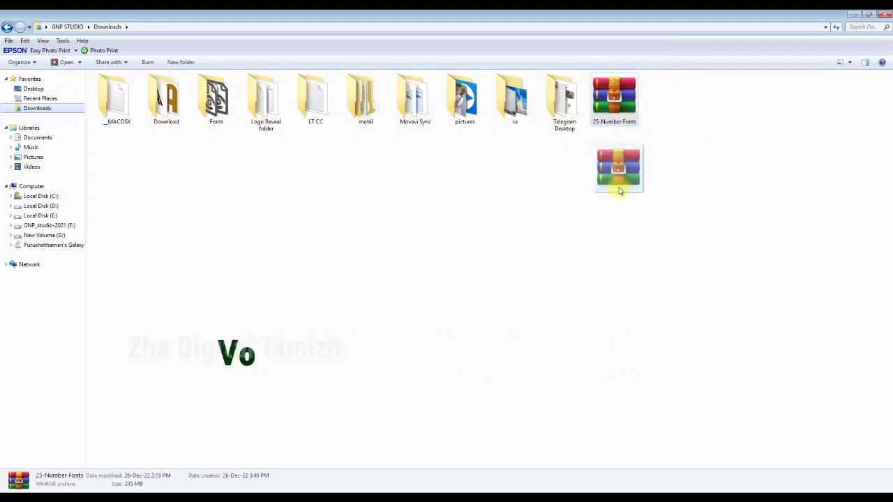
Extract the 25-Number Fonts archive into Downloads, confirming its password, and move the progress window aside
right_click(618, 103)
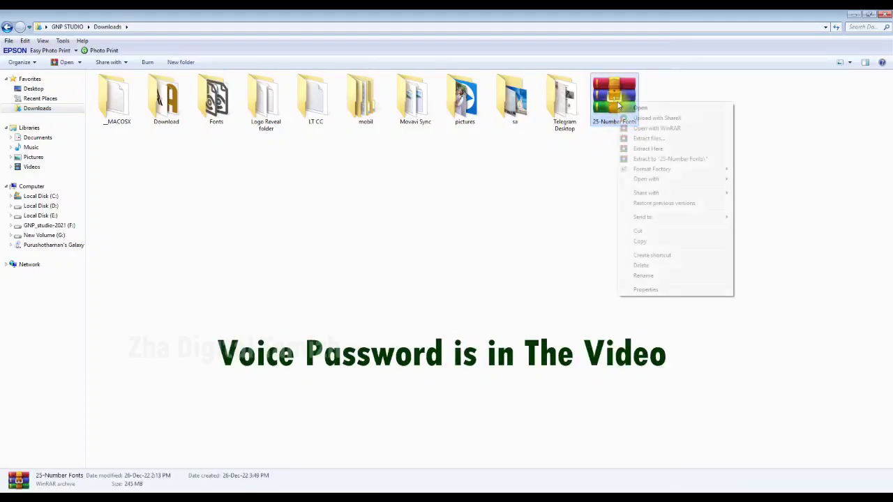
left_click(632, 150)
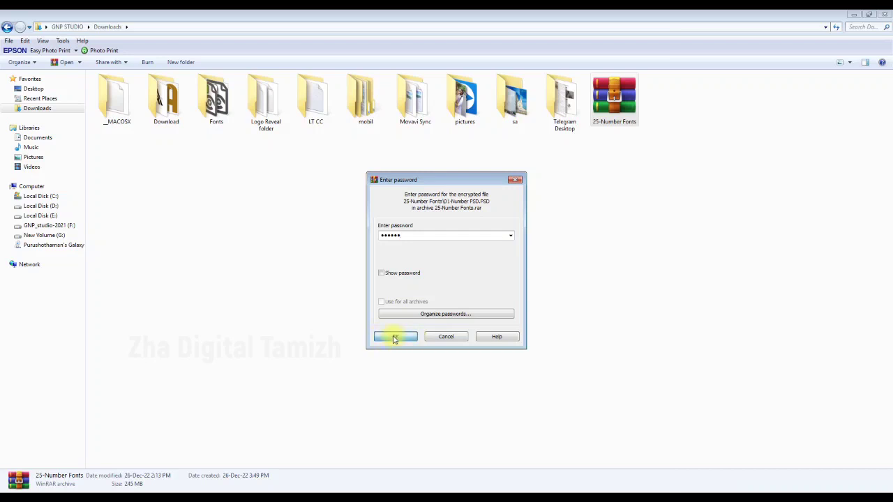
left_click(395, 338)
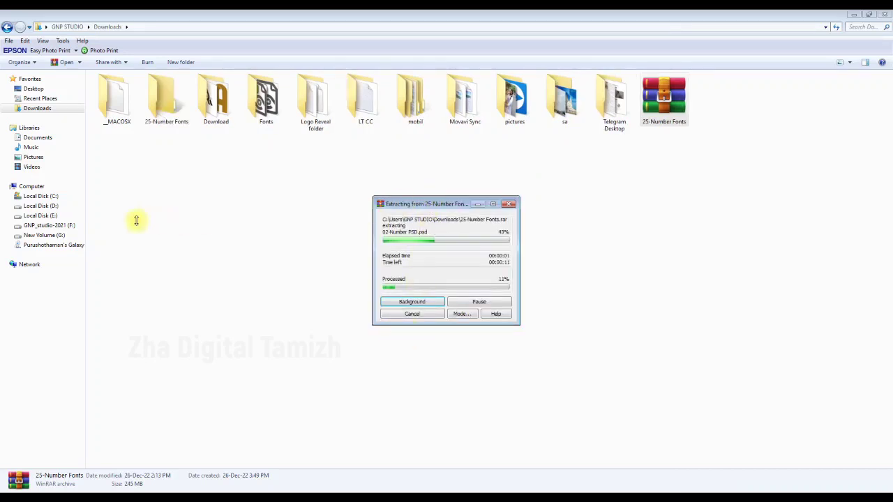
left_click_drag(391, 203, 42, 231)
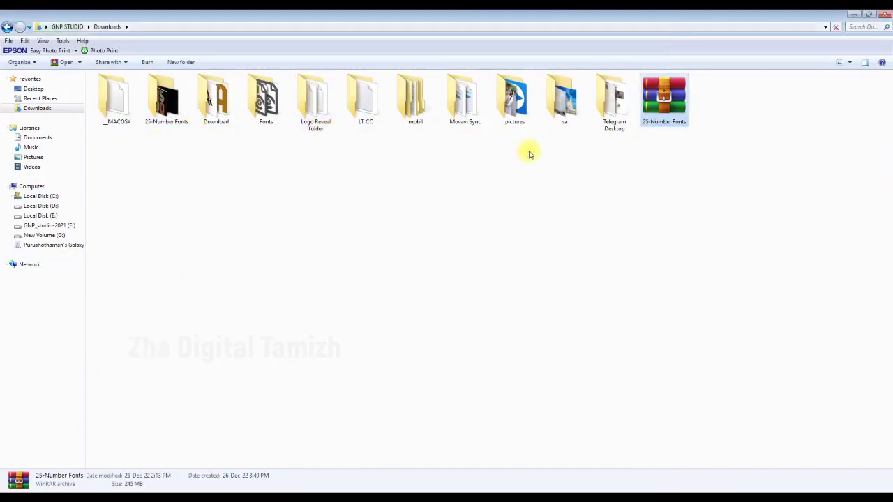
Open the extracted 25-Number Fonts folder and drag 02-Number PSD into Photoshop
double_click(171, 105)
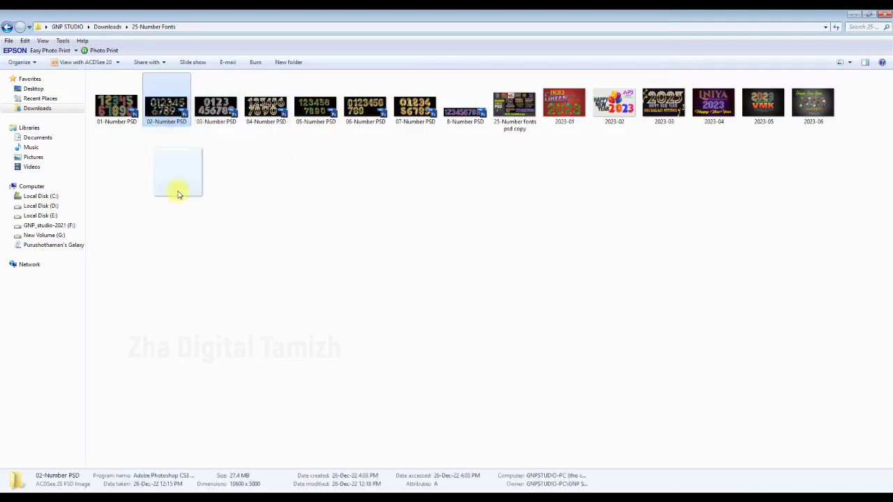
left_click_drag(166, 114, 209, 482)
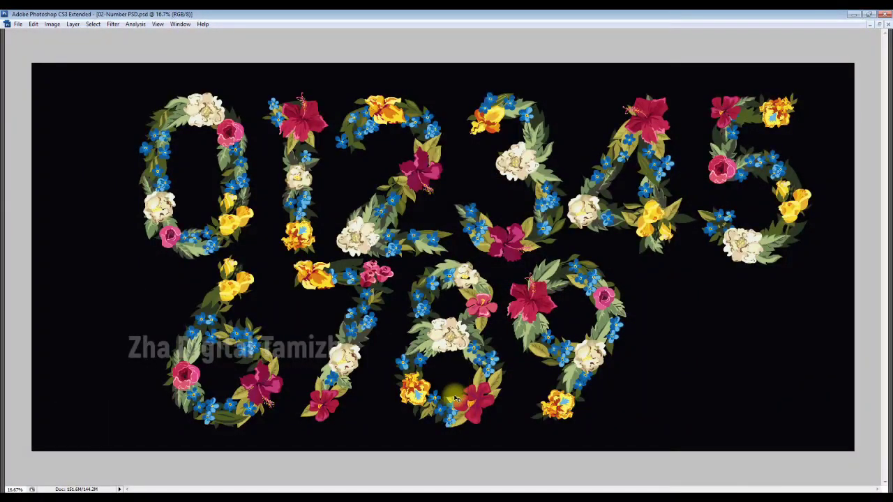
Create a new document and shrink the pasted floral 5 slightly
key("ctrl+n")
key("Return")
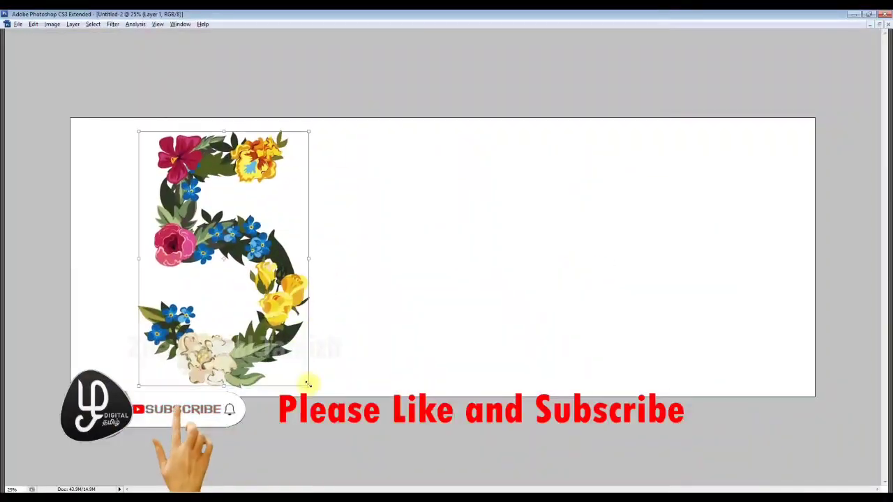
left_click_drag(307, 384, 301, 375)
key("Return")
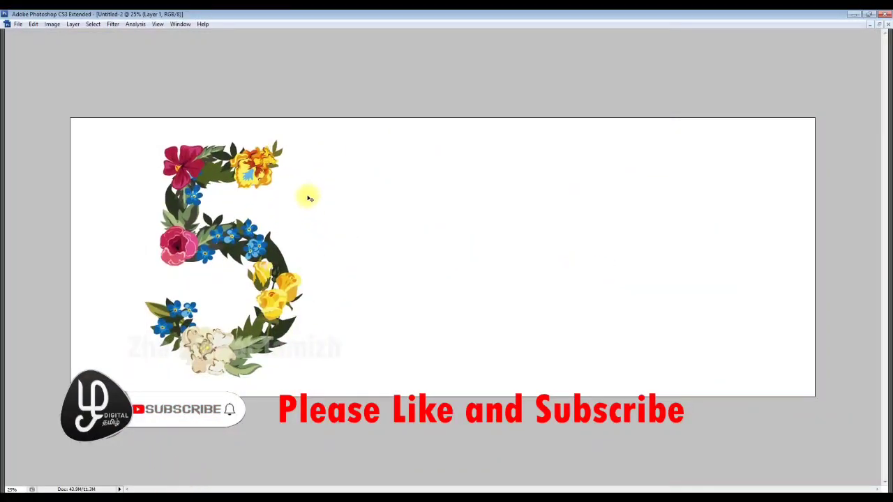
Add 'th' beside the floral 5 in the Beyond The Mountains script font
key("t")
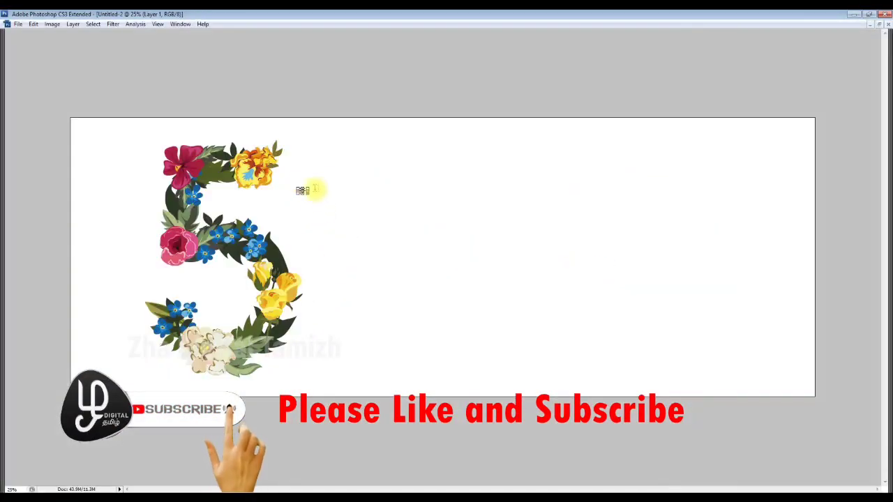
left_click(315, 187)
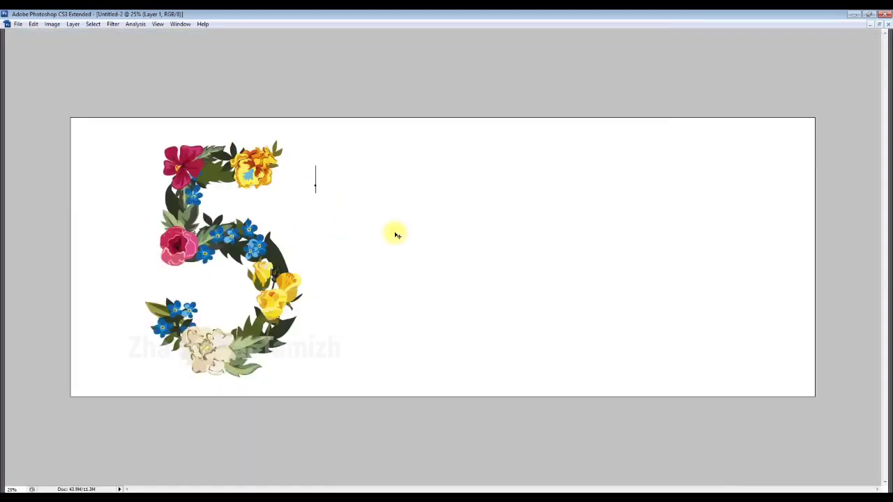
type("th")
double_click(307, 171)
key("ctrl+t")
left_click(725, 107)
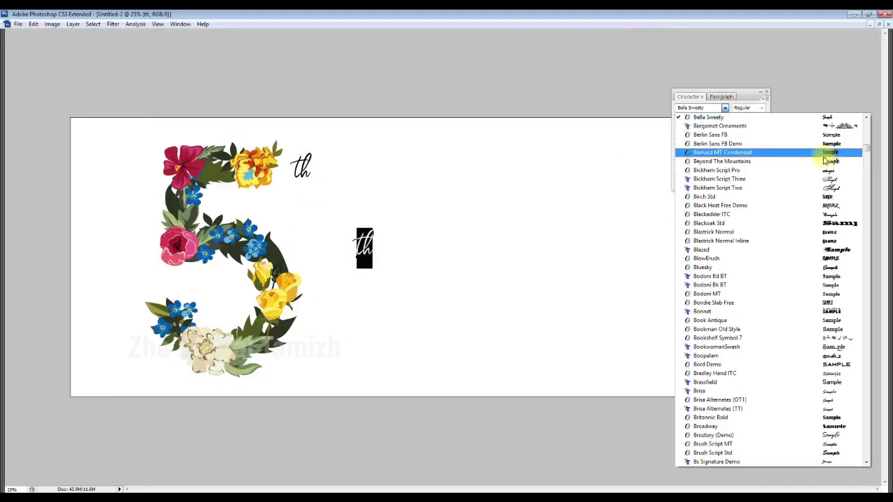
left_click(825, 161)
Add a large, lowered 'Recepton' heading and set 2023 in Bodoni Bd BT
type("Recepton")
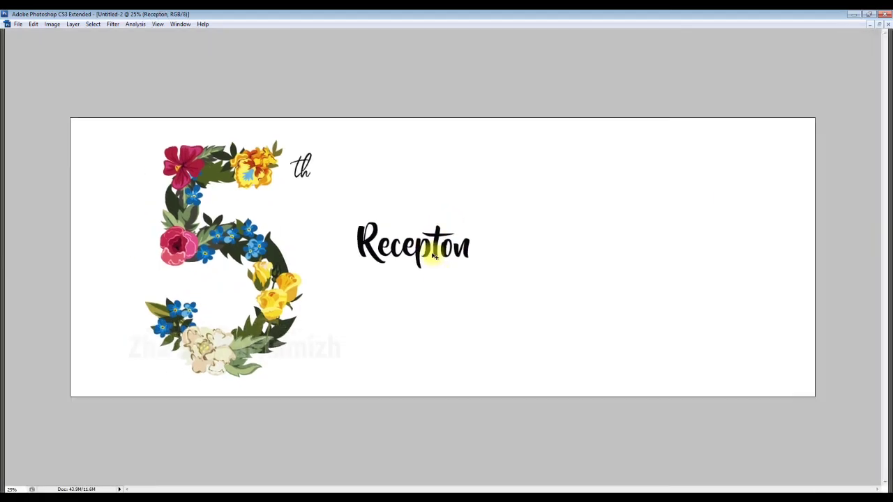
mouse_move(471, 269)
left_mouse_down()
mouse_move(502, 345)
mouse_move(472, 339)
left_mouse_up()
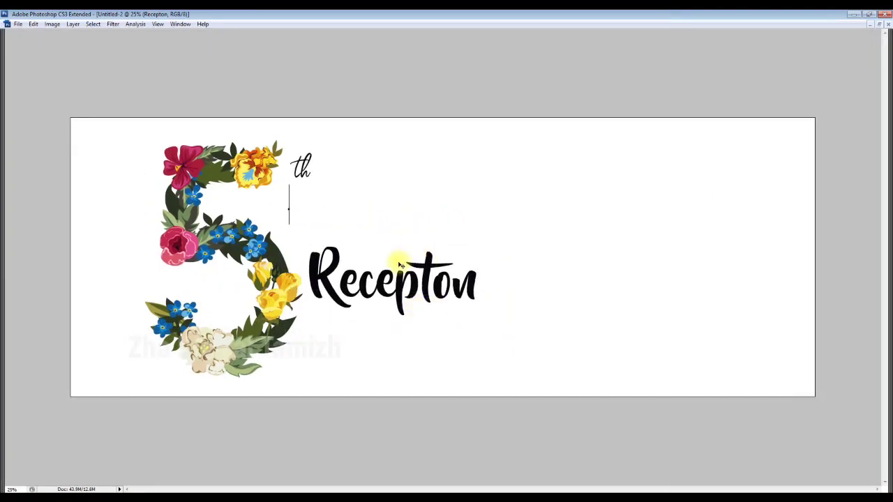
key("ctrl+a")
key("ctrl+t")
left_click(725, 108)
left_click(823, 281)
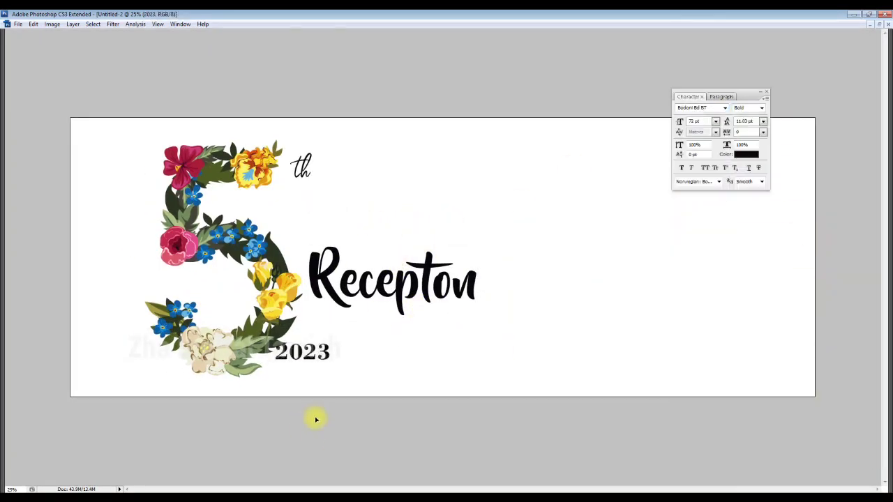
Select all the banner's layers and shift the whole design to the right
key("F7")
key("ctrl+alt+a")
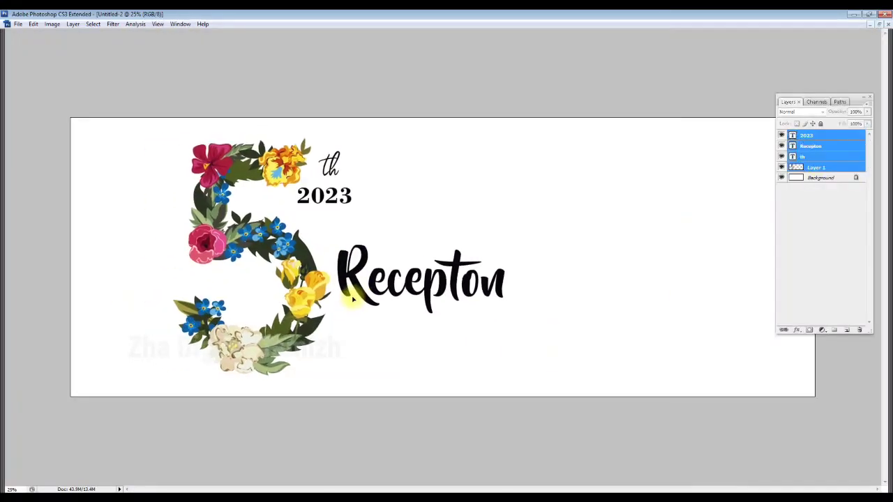
key("ctrl+t")
key("Return")
key("F7")
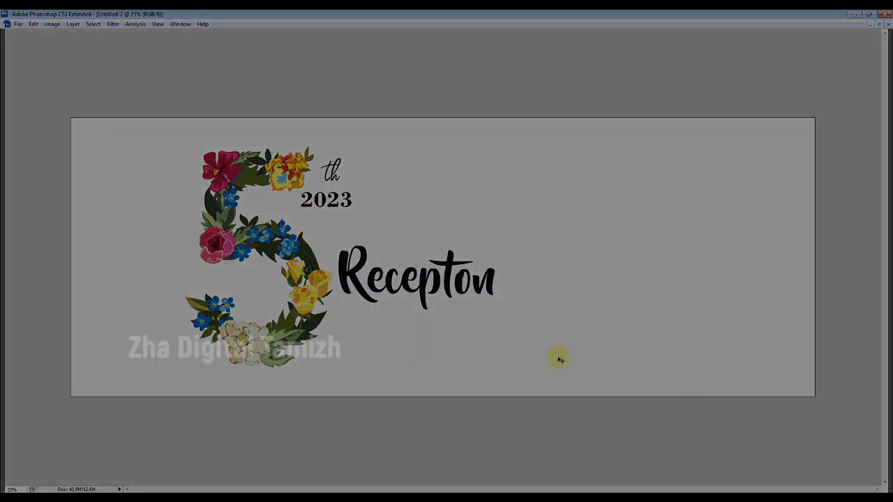